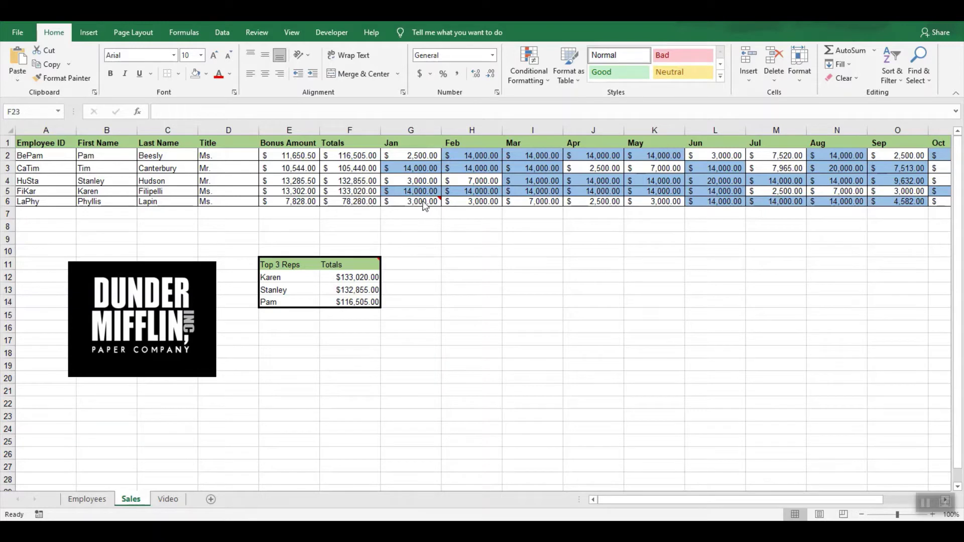
# - Enter 900000 as the row-6 rep's February sales in H6 on the Sales sheet
pyautogui.click(469, 201)
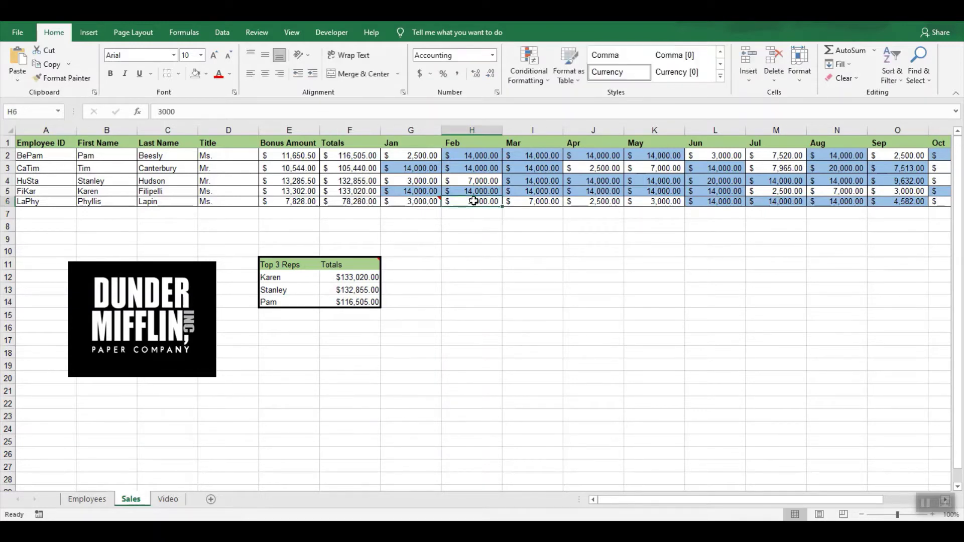
pyautogui.write('900000')
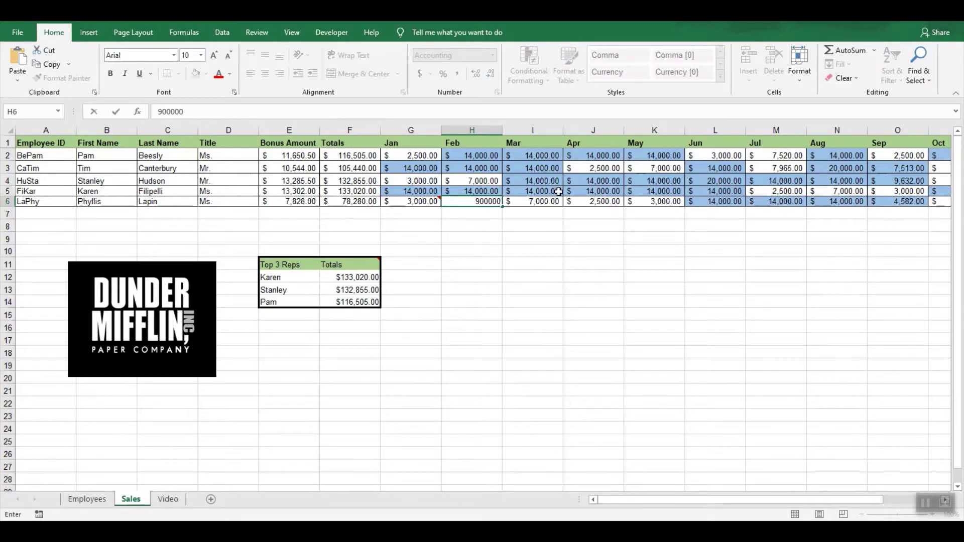
pyautogui.press('Return')
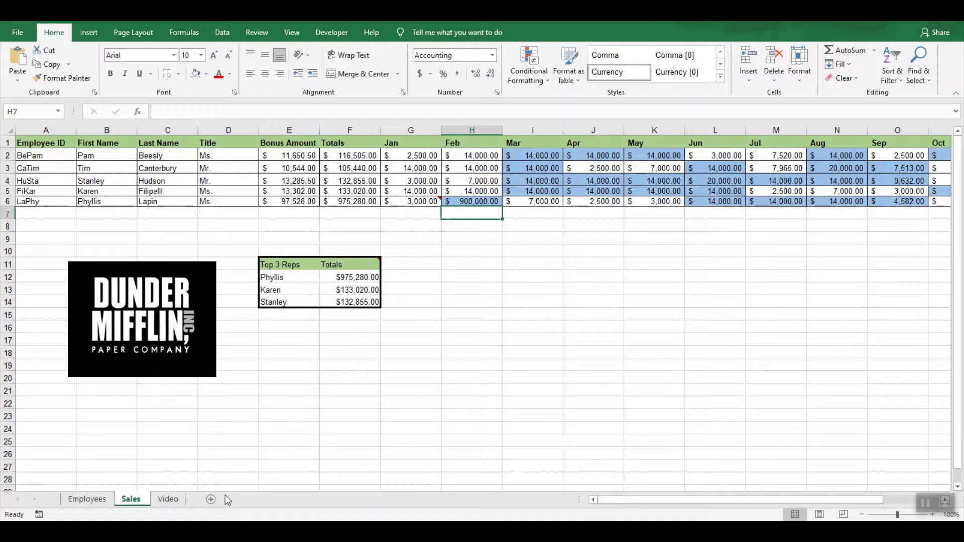
# - On the Video sheet, start a LARGE formula in G11 over the Totals range F2:F6
pyautogui.click(167, 499)
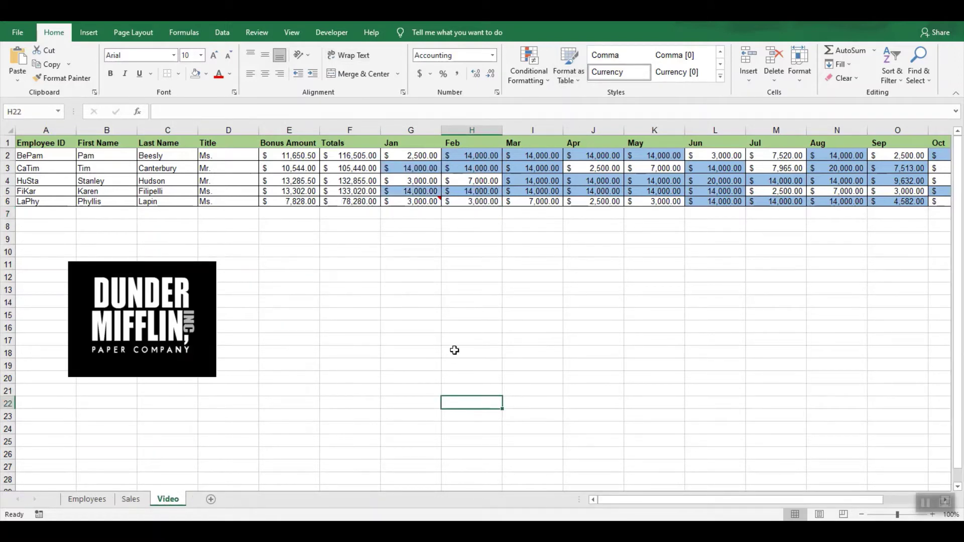
pyautogui.click(131, 500)
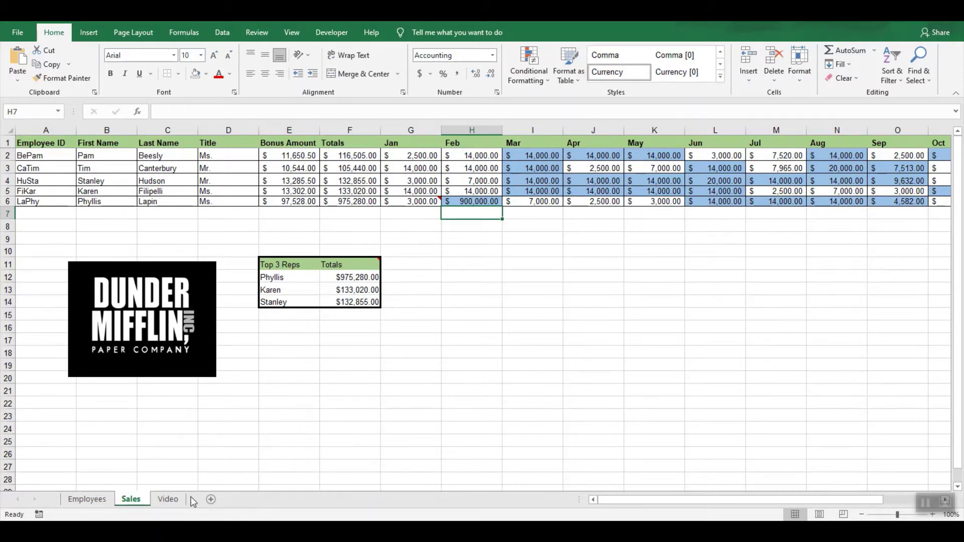
pyautogui.click(168, 500)
pyautogui.click(415, 266)
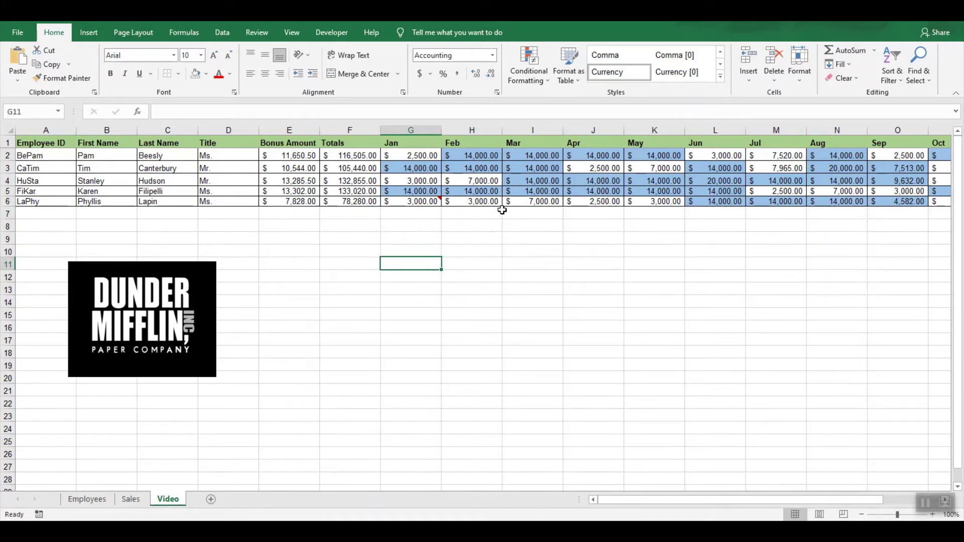
pyautogui.write('=')
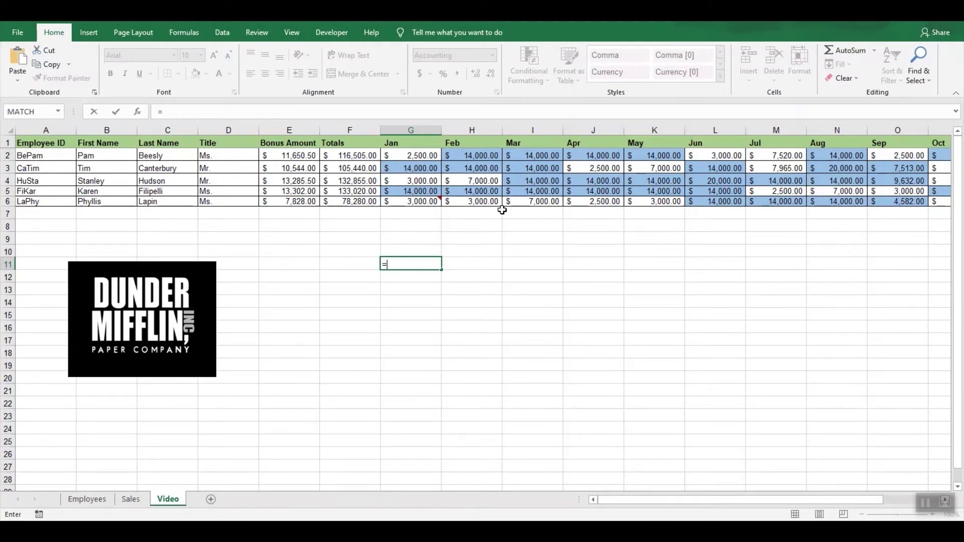
pyautogui.write('large')
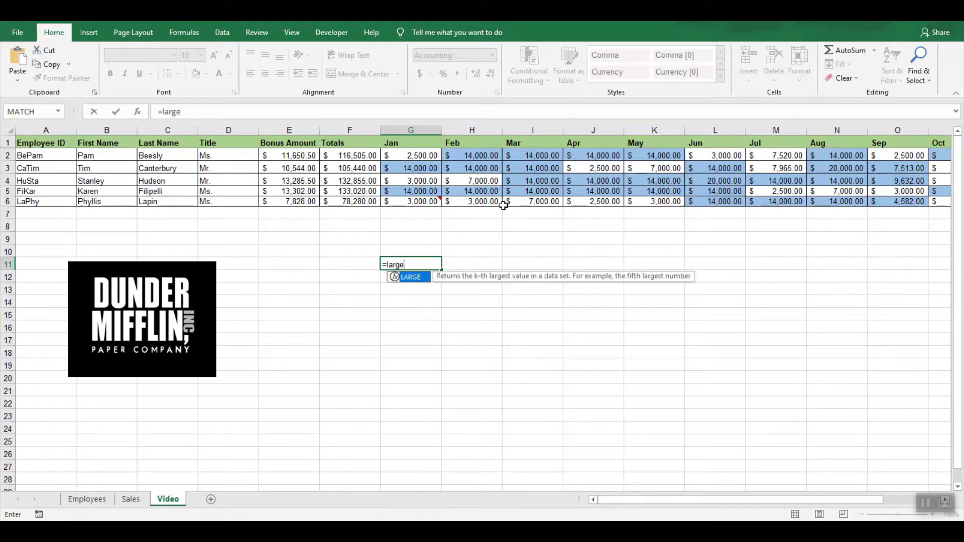
pyautogui.write('(')
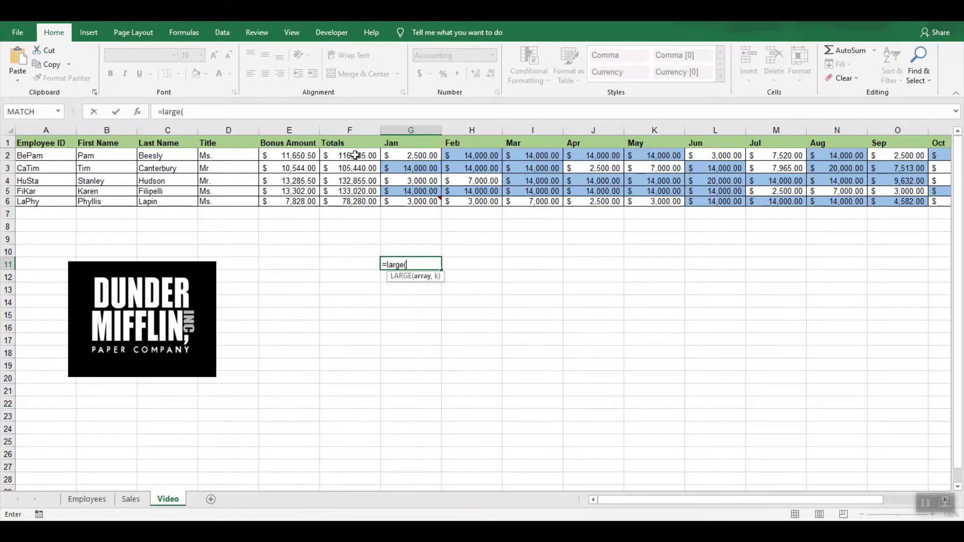
pyautogui.moveTo(354, 156); pyautogui.dragTo(355, 201)
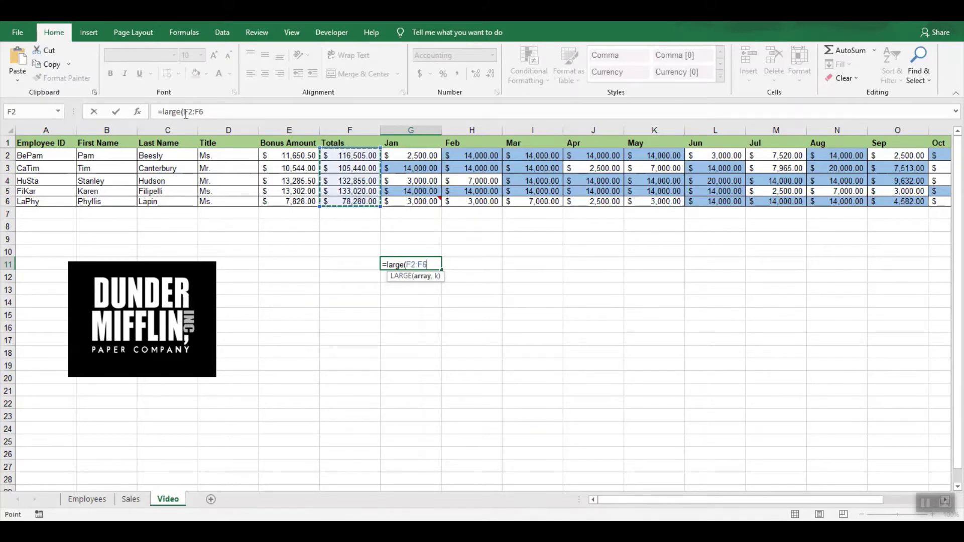
# - Lock the range and finish G11 as =LARGE($F$2:$F$6,1)
pyautogui.click(196, 113)
pyautogui.write('$')
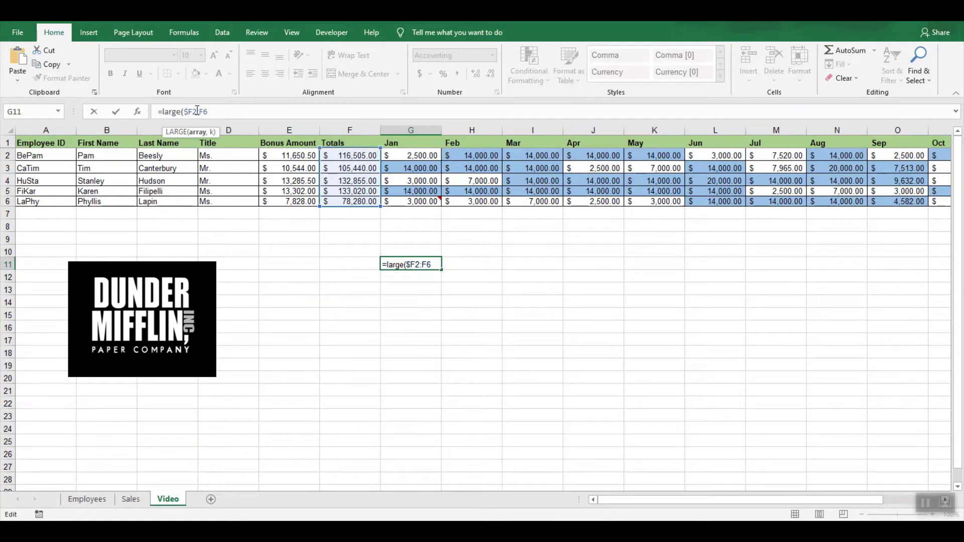
pyautogui.click(195, 113)
pyautogui.write('$')
pyautogui.press('F4')
pyautogui.press('Right')
pyautogui.write(',')
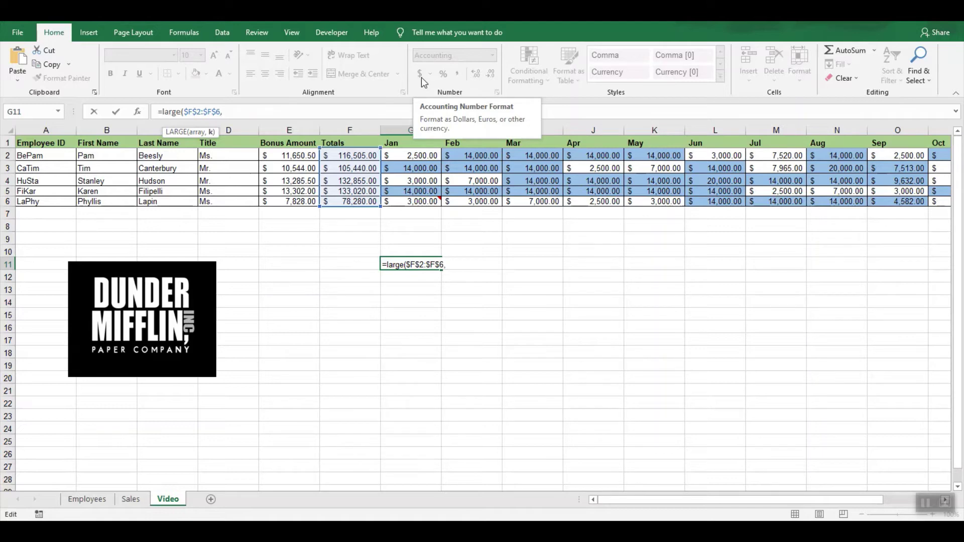
pyautogui.write('1)')
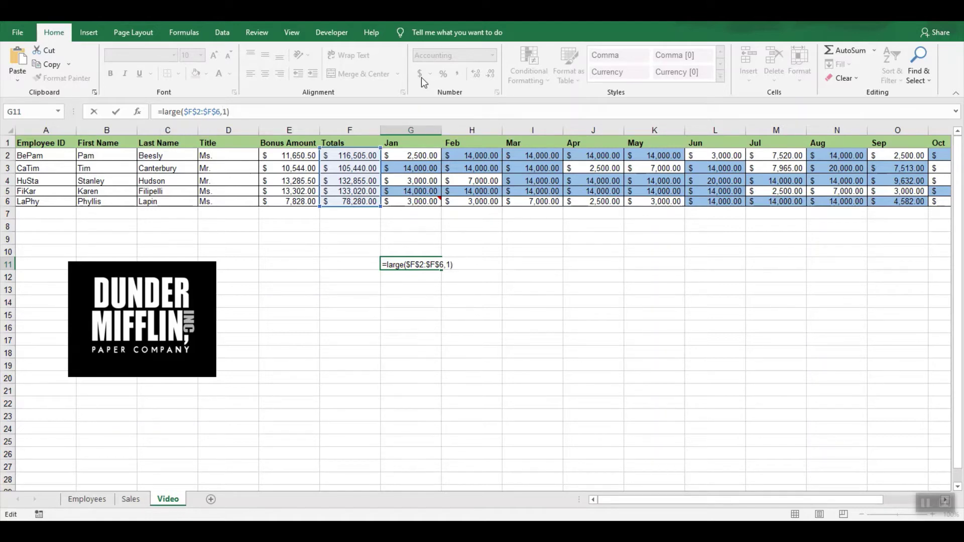
pyautogui.press('Return')
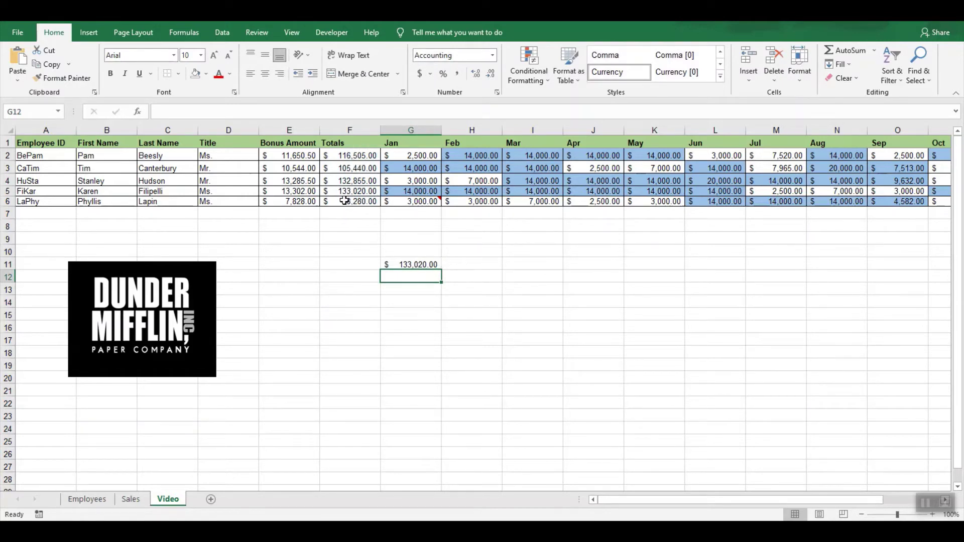
# - Copy G11's LARGE formula to G12:G13 and change G12's rank to 2
pyautogui.click(432, 264)
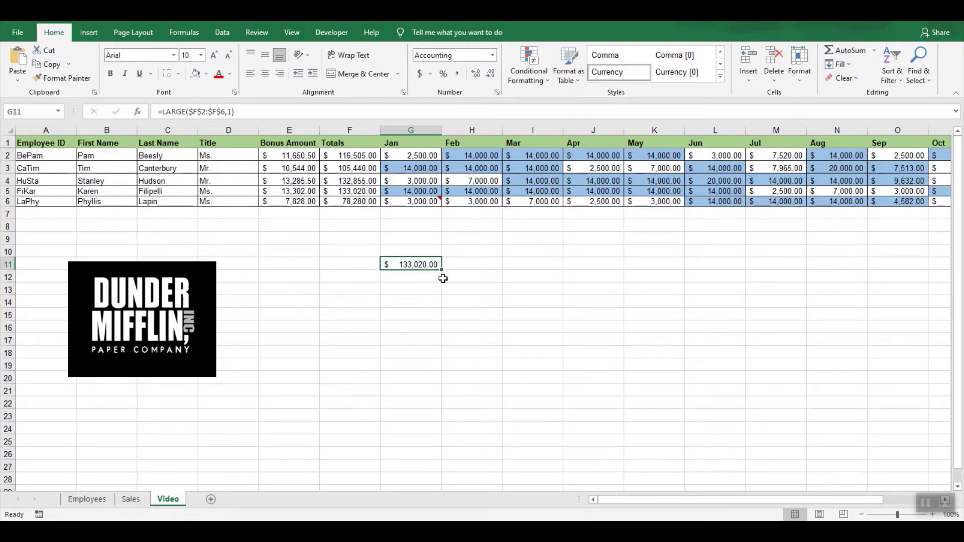
pyautogui.moveTo(442, 270); pyautogui.dragTo(437, 293)
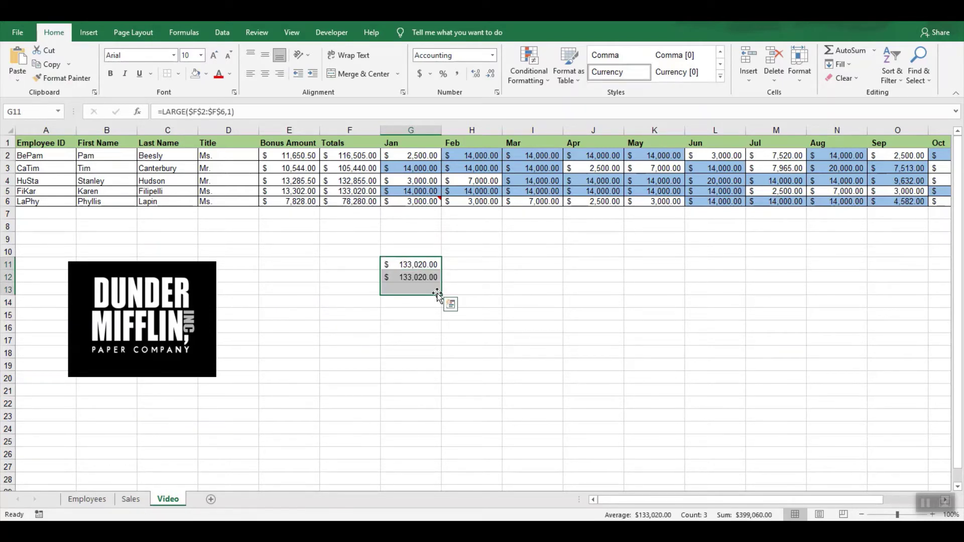
pyautogui.click(429, 277)
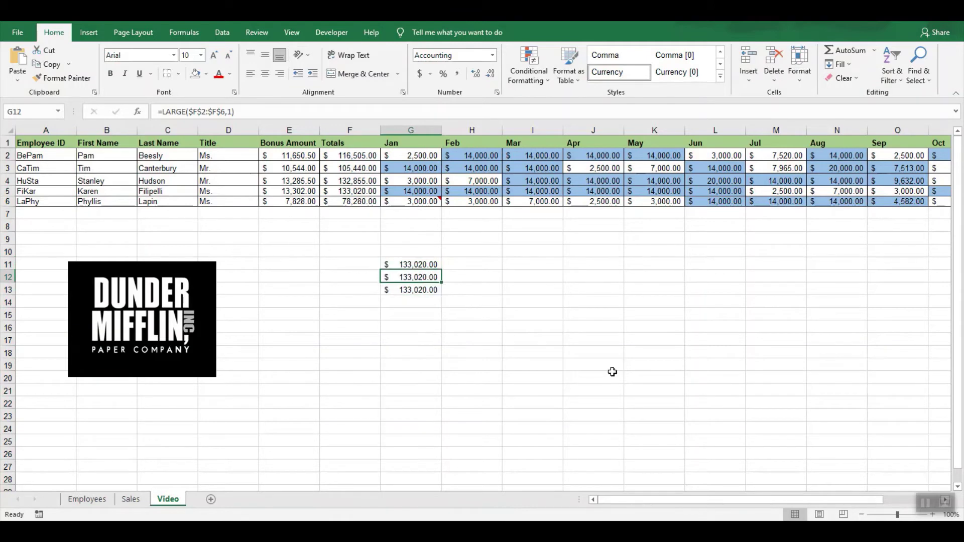
pyautogui.click(230, 111)
pyautogui.press('BackSpace')
pyautogui.write('2')
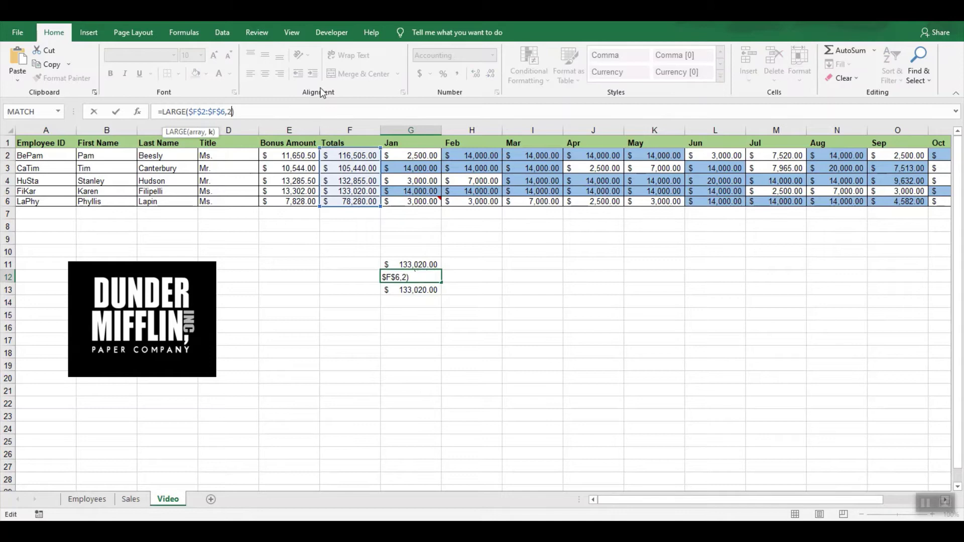
pyautogui.press('Return')
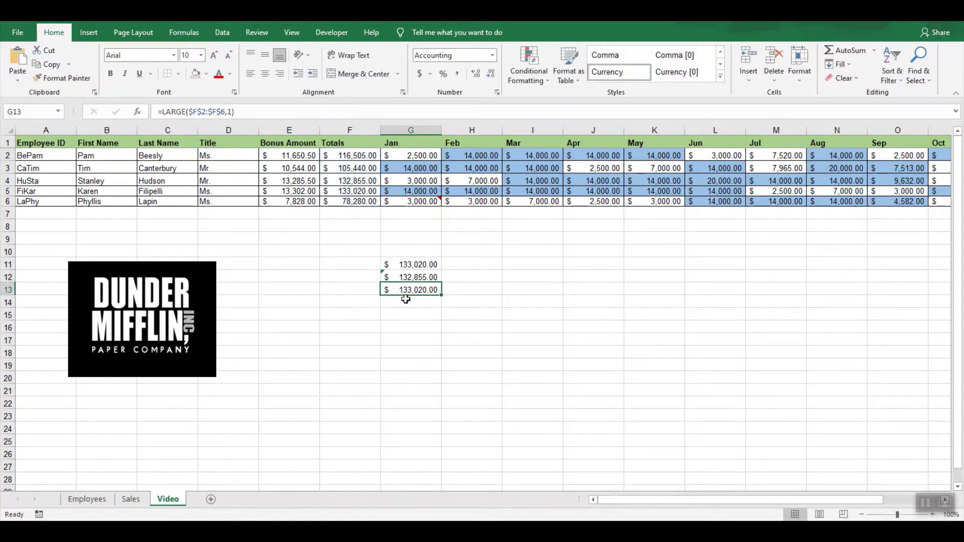
# - Set G13's LARGE rank to 3 so it returns $116,505.00
pyautogui.click(231, 111)
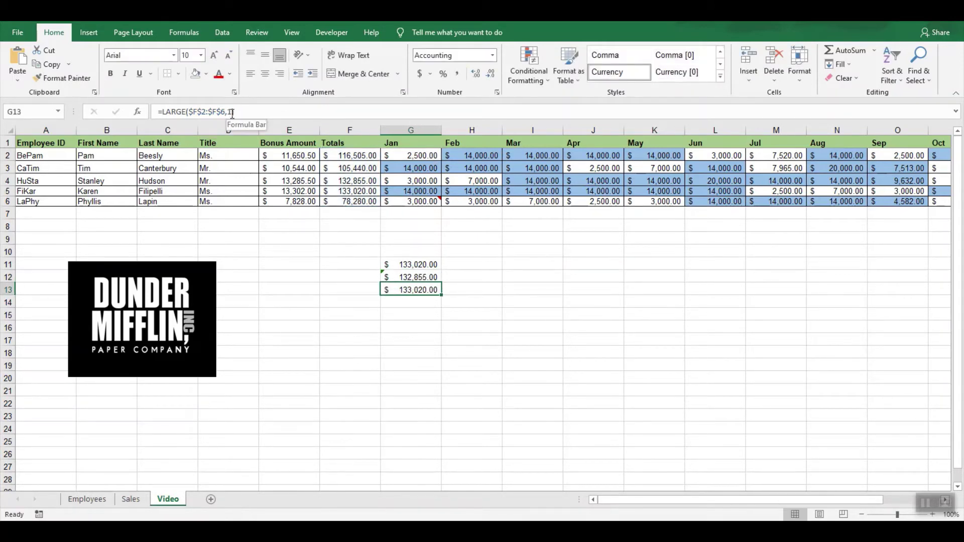
pyautogui.press('BackSpace')
pyautogui.write('2')
pyautogui.press('Return')
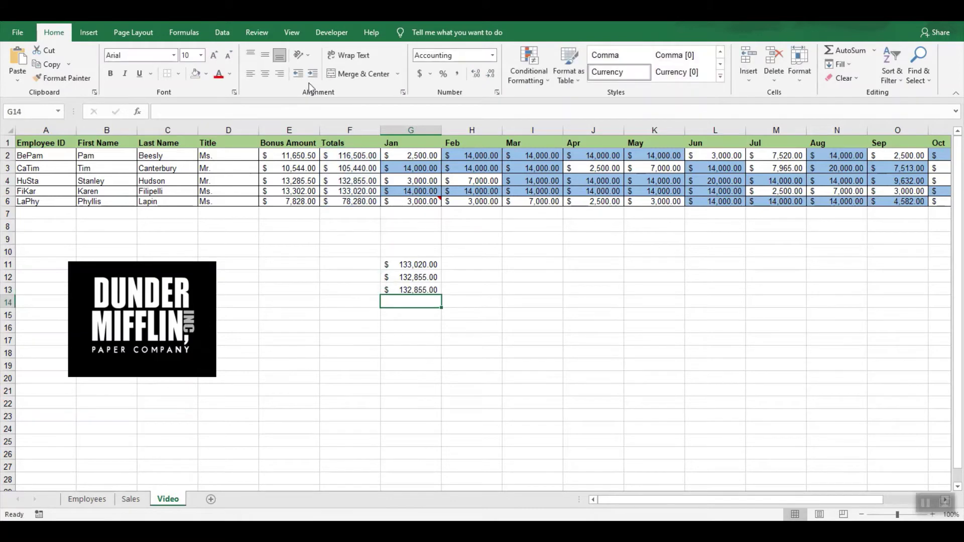
pyautogui.click(520, 352)
pyautogui.click(426, 291)
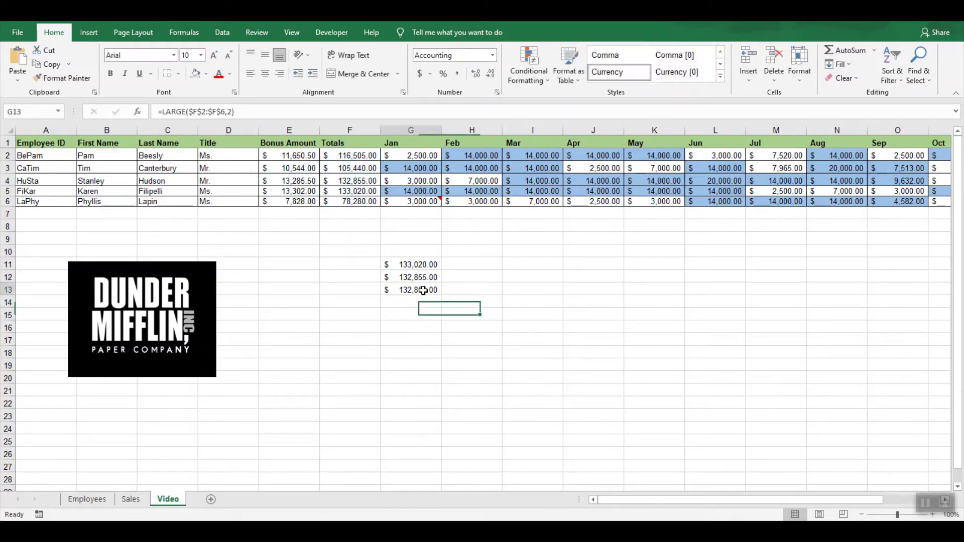
pyautogui.click(230, 111)
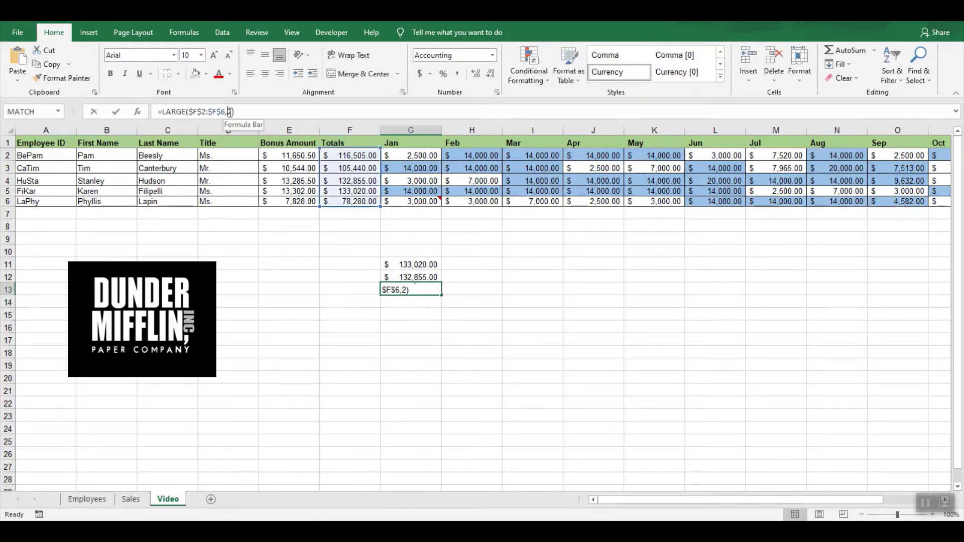
pyautogui.press('BackSpace')
pyautogui.write('3')
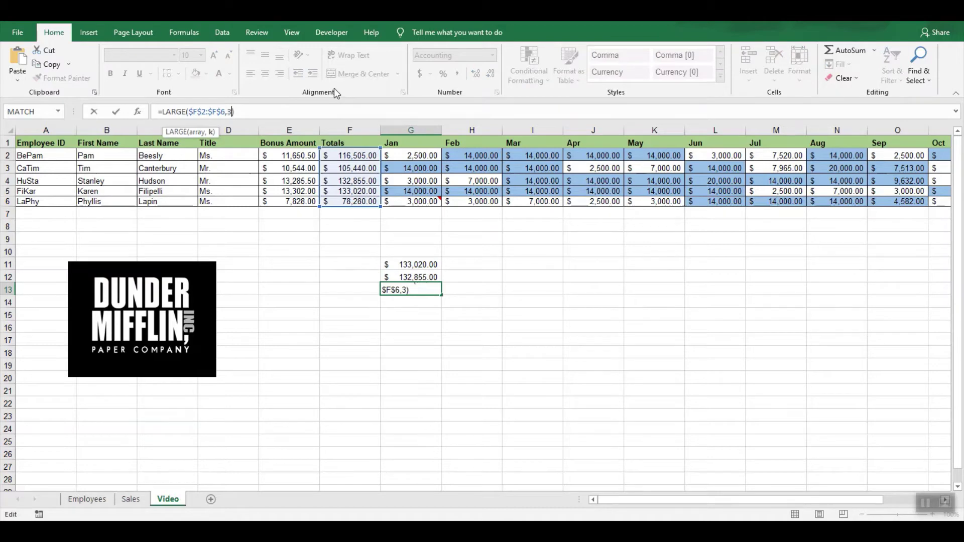
pyautogui.press('Return')
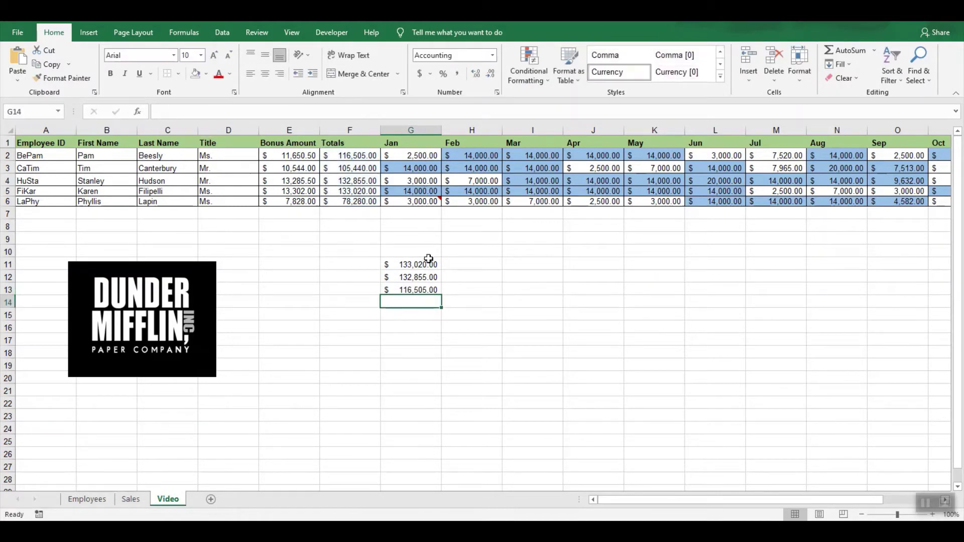
pyautogui.click(358, 265)
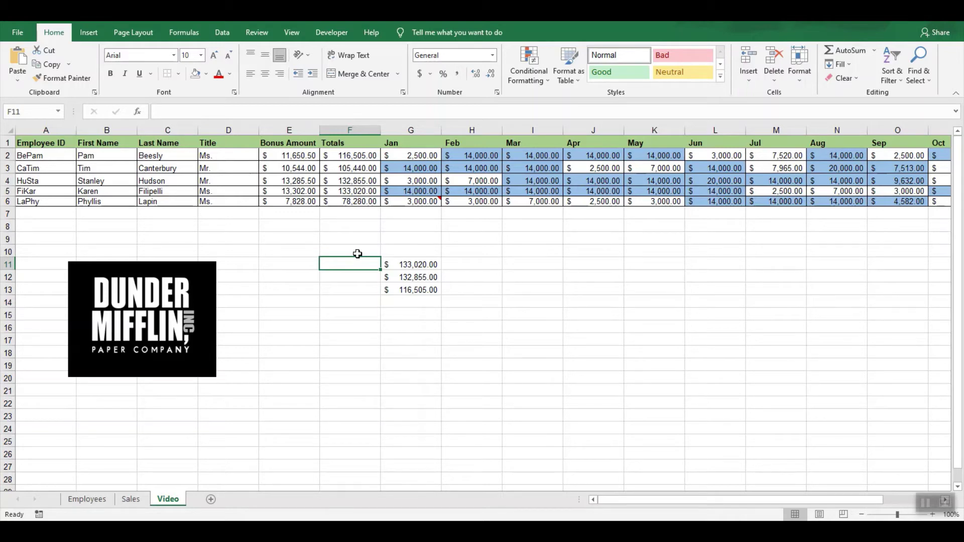
# - Begin =MATCH( in F11 with the locked lookup value $G$11
pyautogui.write('=F10abc')
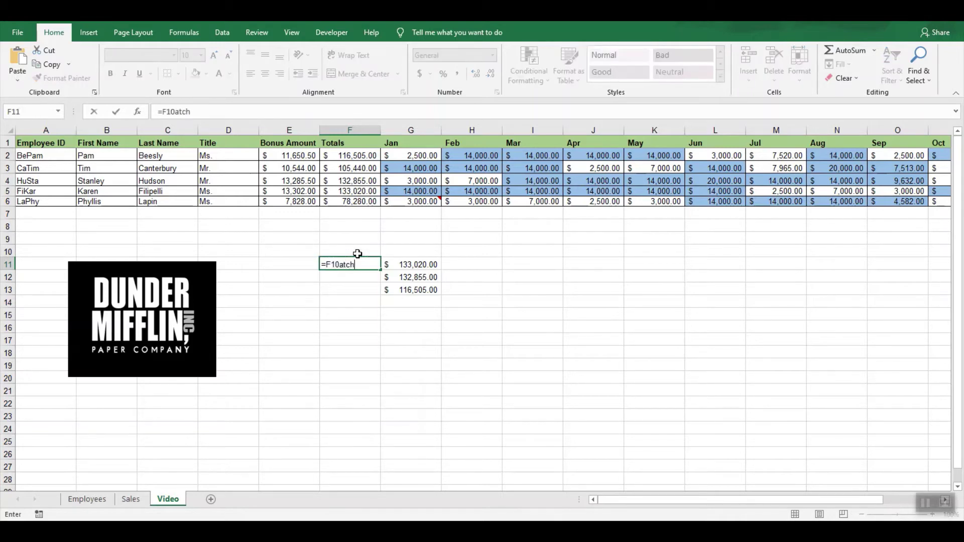
pyautogui.press('BackSpace')
pyautogui.press('BackSpace')
pyautogui.press('BackSpace')
pyautogui.press('BackSpace')
pyautogui.press('BackSpace')
pyautogui.press('BackSpace')
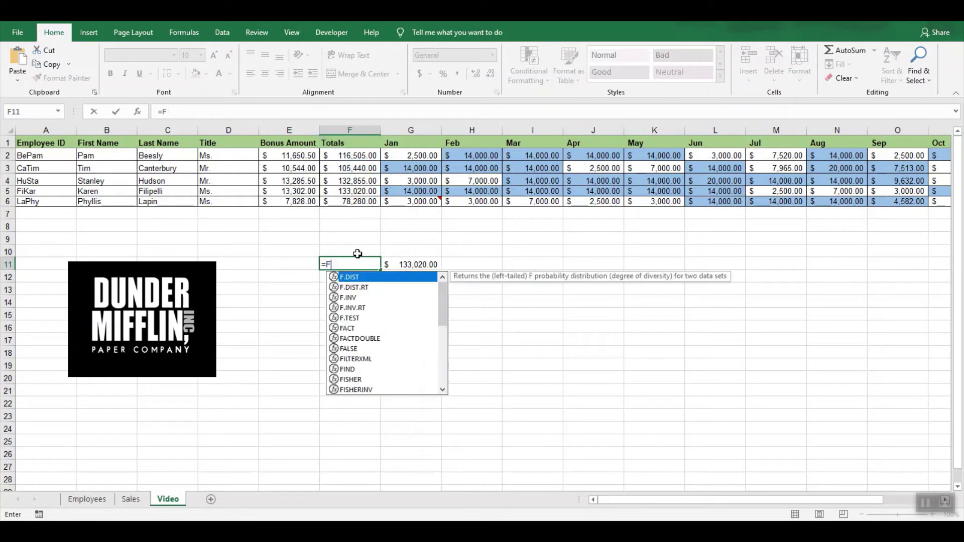
pyautogui.write('=')
pyautogui.press('BackSpace')
pyautogui.write('ma')
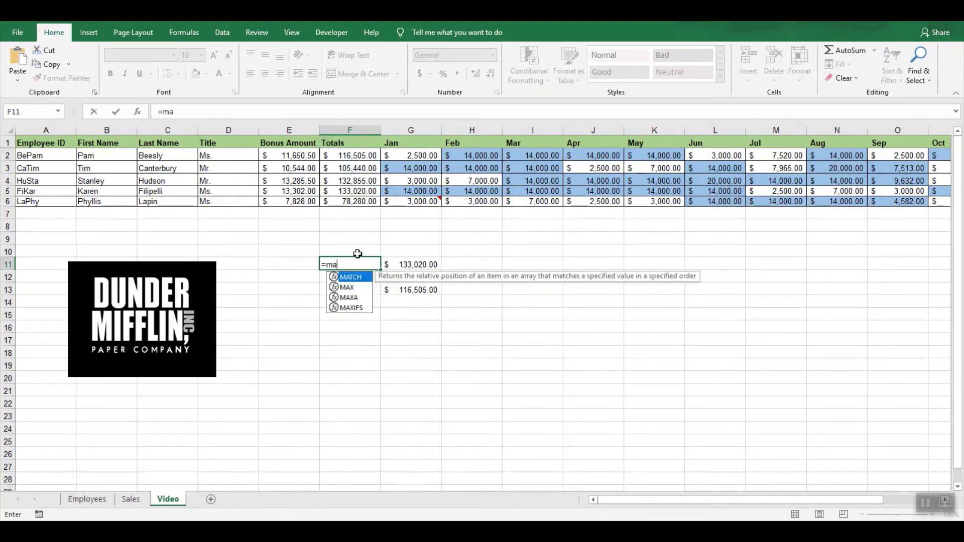
pyautogui.write('tch(')
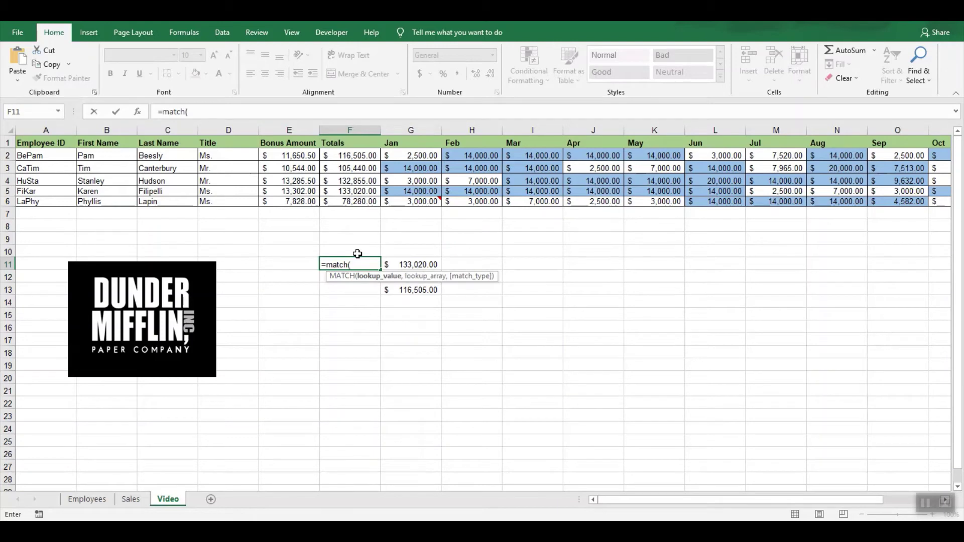
pyautogui.click(413, 264)
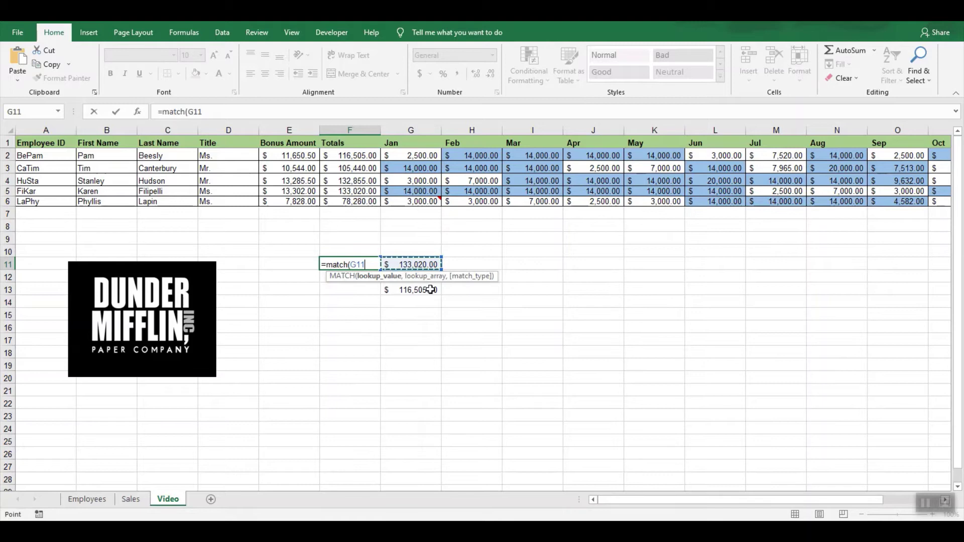
pyautogui.click(190, 111)
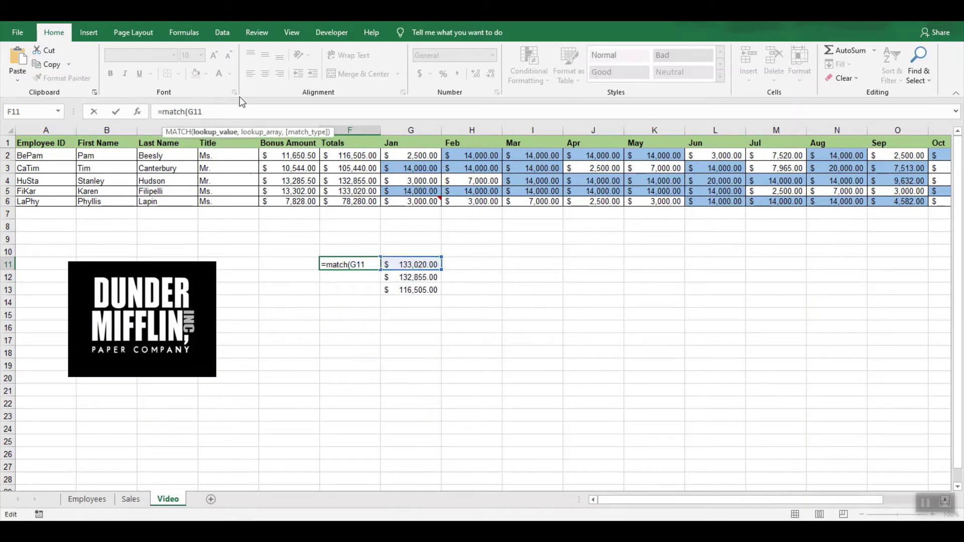
pyautogui.write('$')
pyautogui.press('Right')
pyautogui.write('$')
# - Add the Totals range F2:F6 as MATCH's lookup array
pyautogui.press('Right')
pyautogui.press('Right')
pyautogui.write(',')
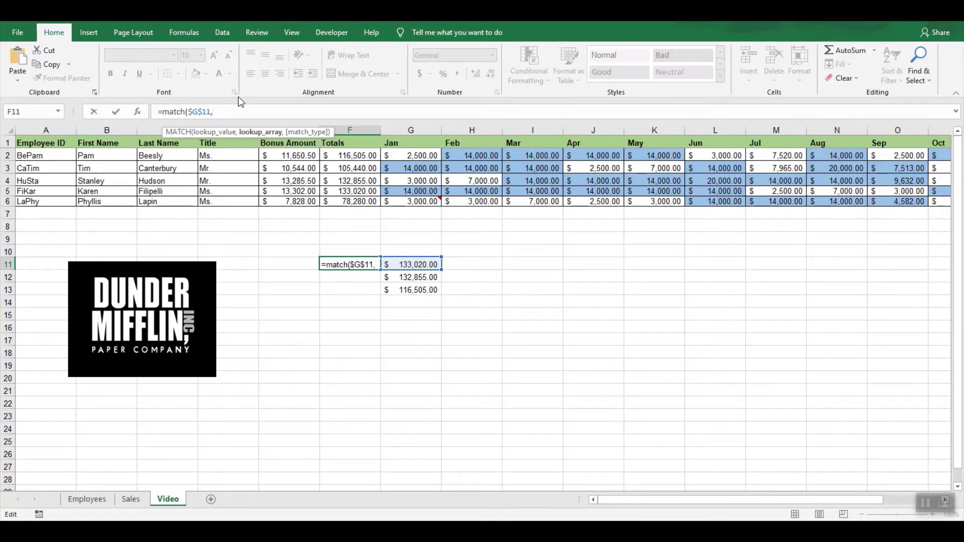
pyautogui.click(350, 158)
pyautogui.moveTo(350, 159); pyautogui.dragTo(350, 202)
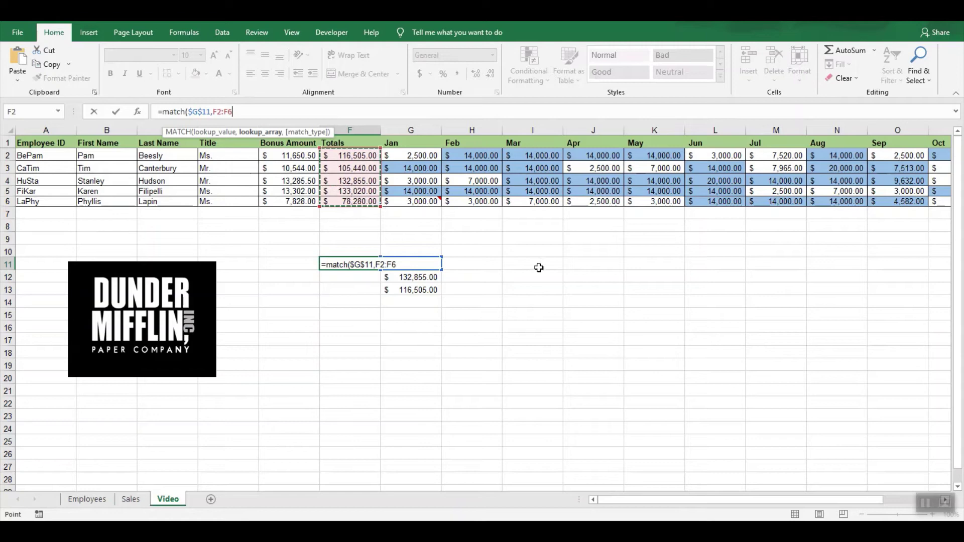
pyautogui.click(217, 111)
# - Complete F11 as =MATCH(G11,$F$2:$F$6,0), returning position 4
pyautogui.click(355, 263)
pyautogui.press('BackSpace')
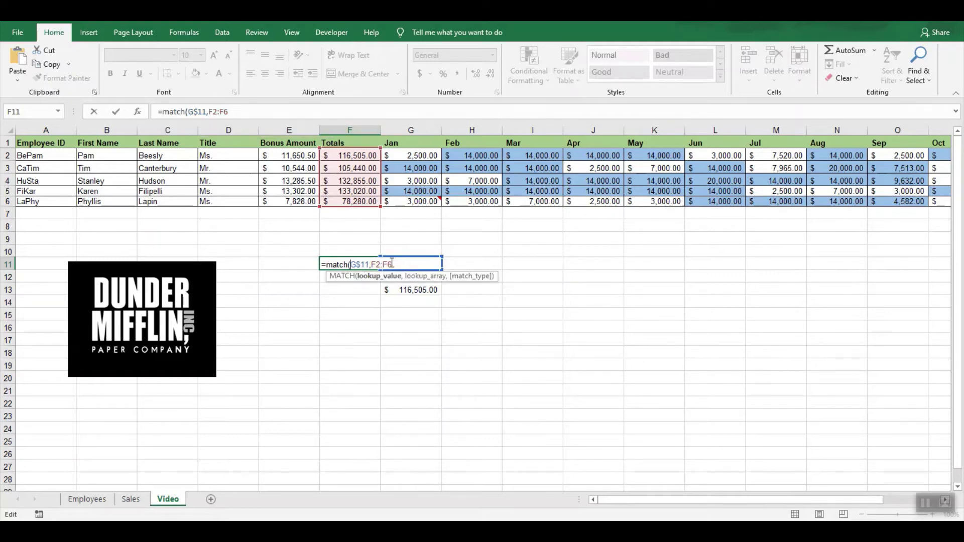
pyautogui.click(362, 264)
pyautogui.press('BackSpace')
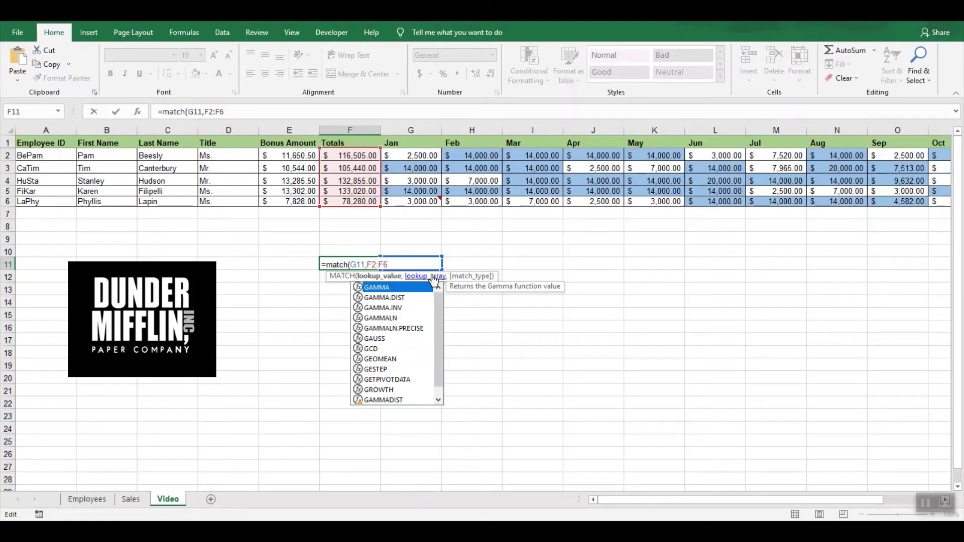
pyautogui.click(368, 263)
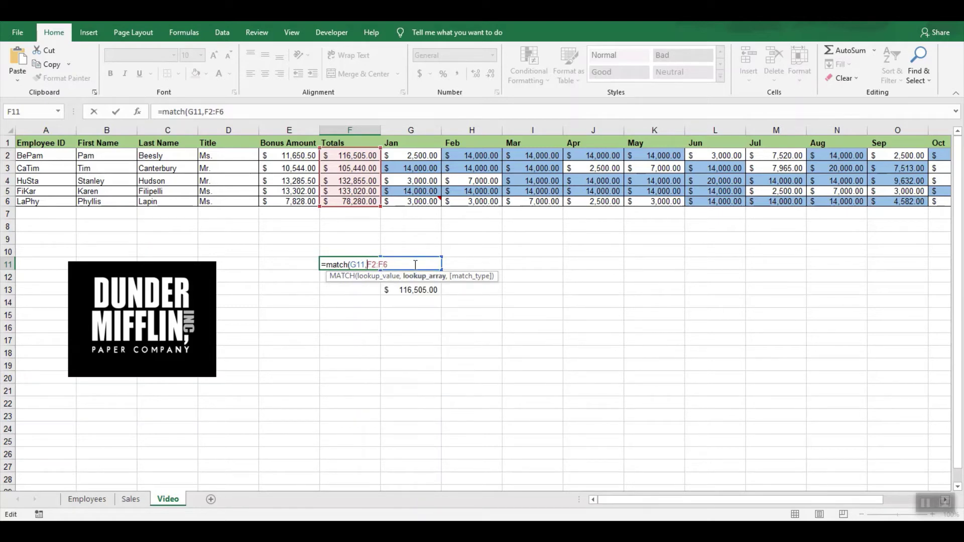
pyautogui.write('$F$')
pyautogui.click(392, 266)
pyautogui.write('$')
pyautogui.click(397, 265)
pyautogui.write('$6')
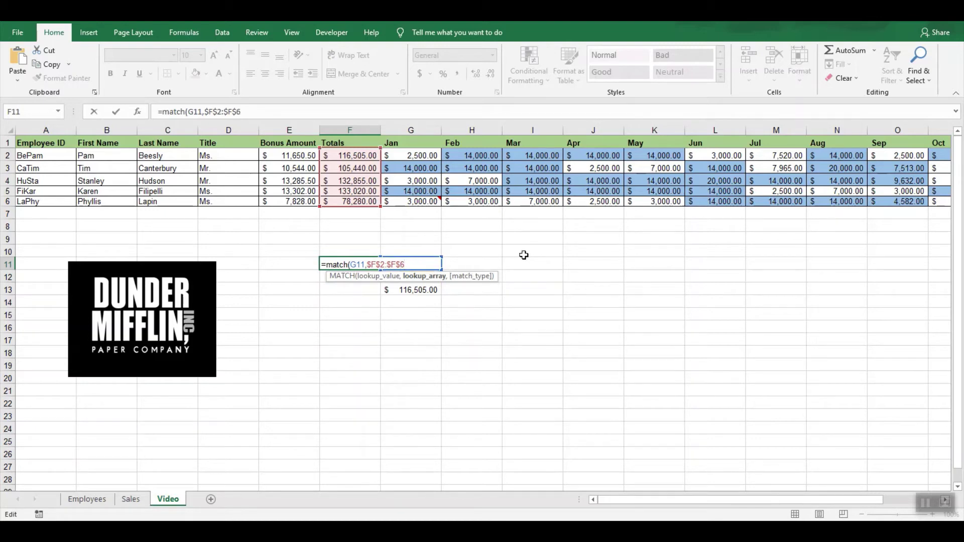
pyautogui.write(',')
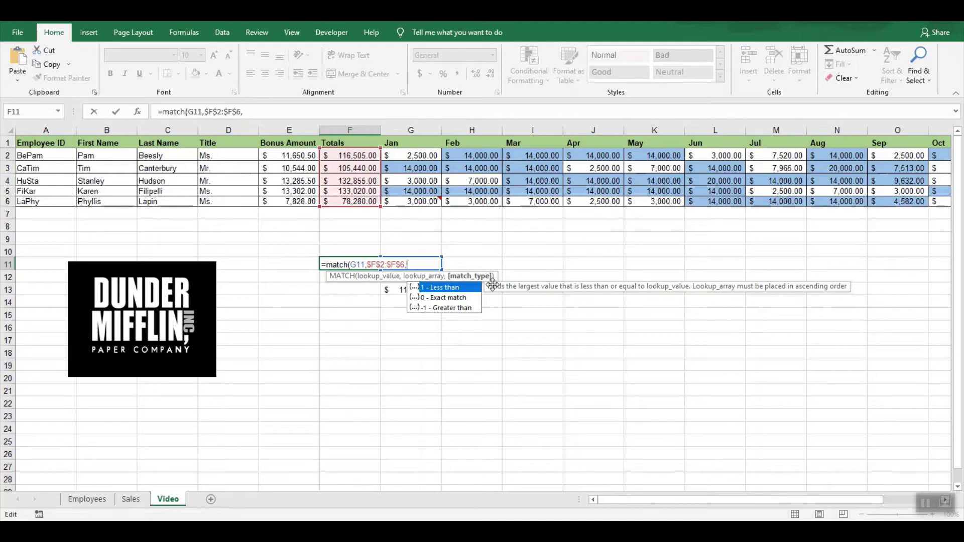
pyautogui.write('0)')
pyautogui.press('Return')
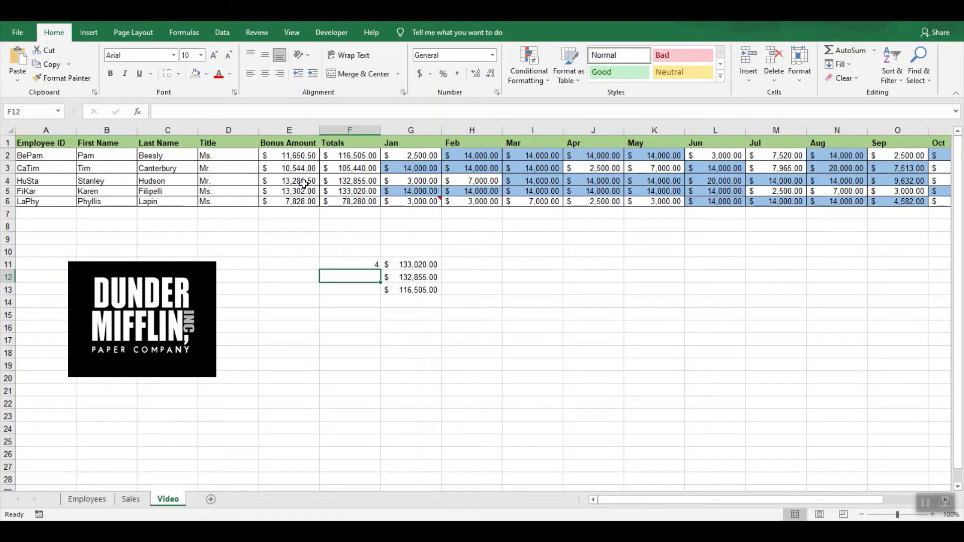
# - Fill F11's MATCH formula down to F13, giving positions 4, 3 and 1
pyautogui.click(350, 264)
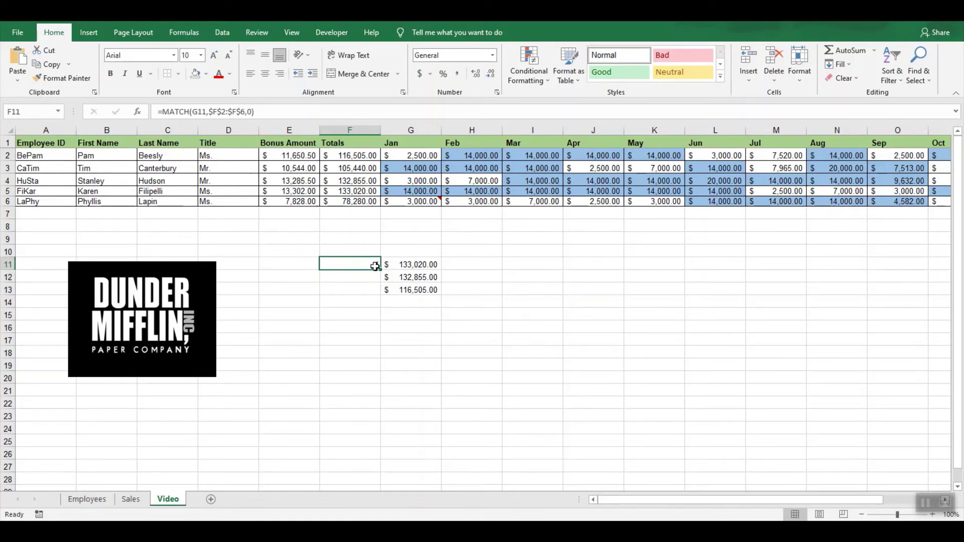
pyautogui.moveTo(380, 269); pyautogui.dragTo(380, 291)
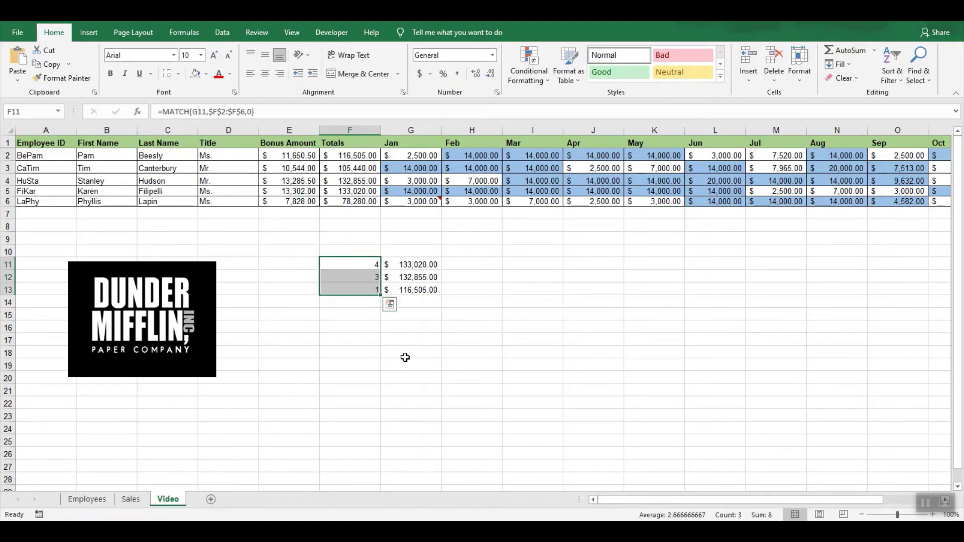
pyautogui.click(348, 277)
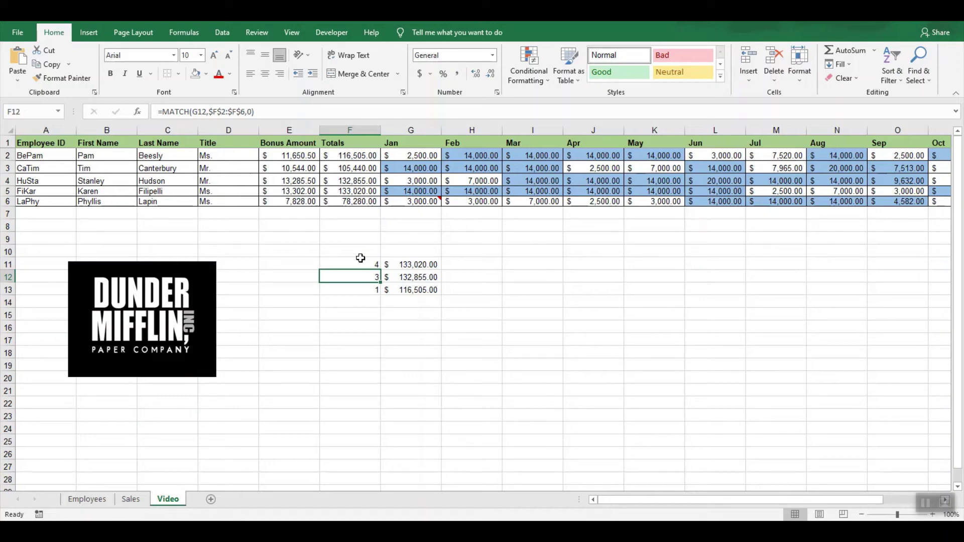
# - Enter =INDEX(B2:B6,F11) in E11 to return the top rep's first name
pyautogui.click(304, 263)
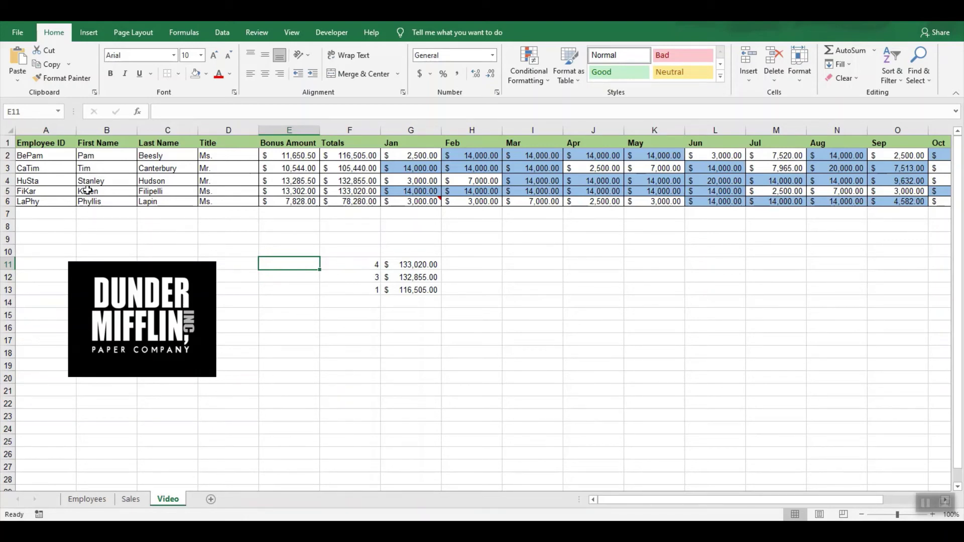
pyautogui.click(157, 111)
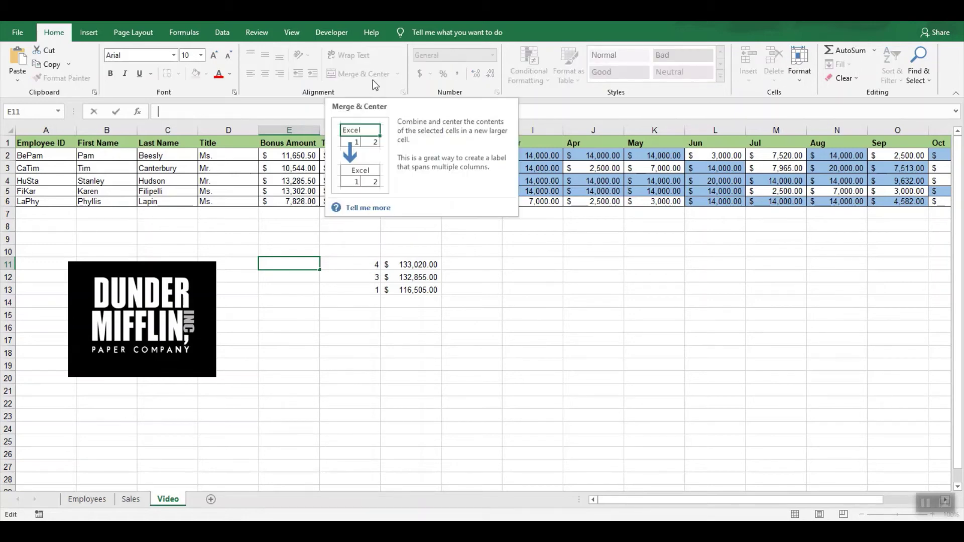
pyautogui.write('=')
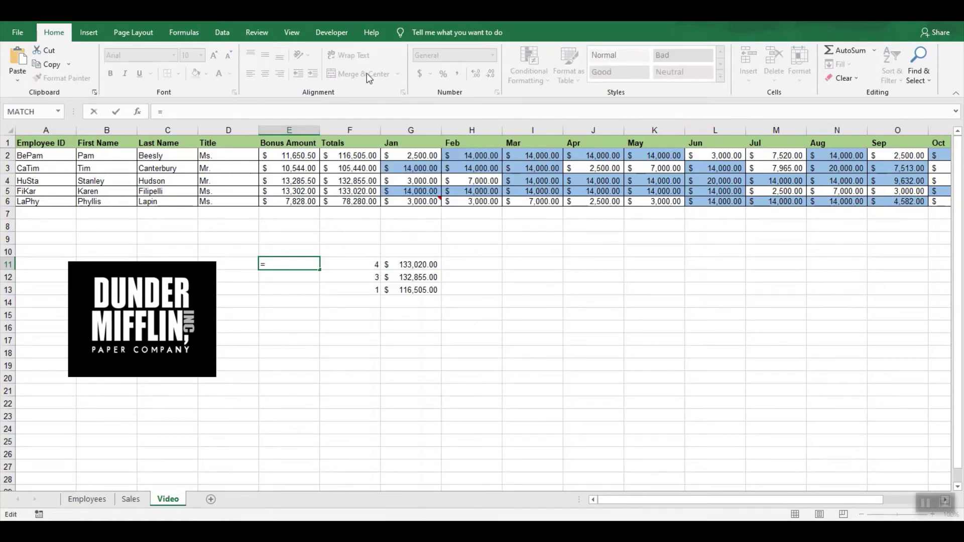
pyautogui.write('index')
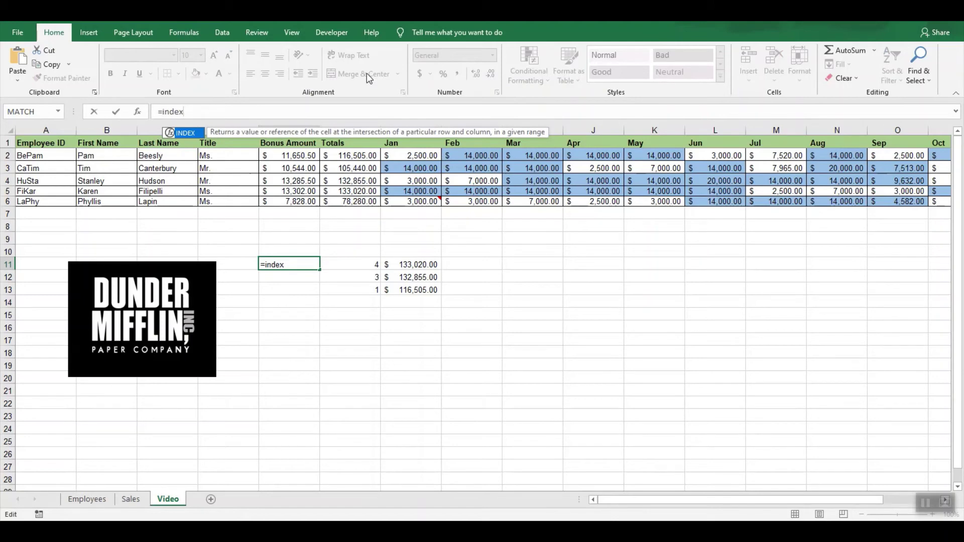
pyautogui.write('(')
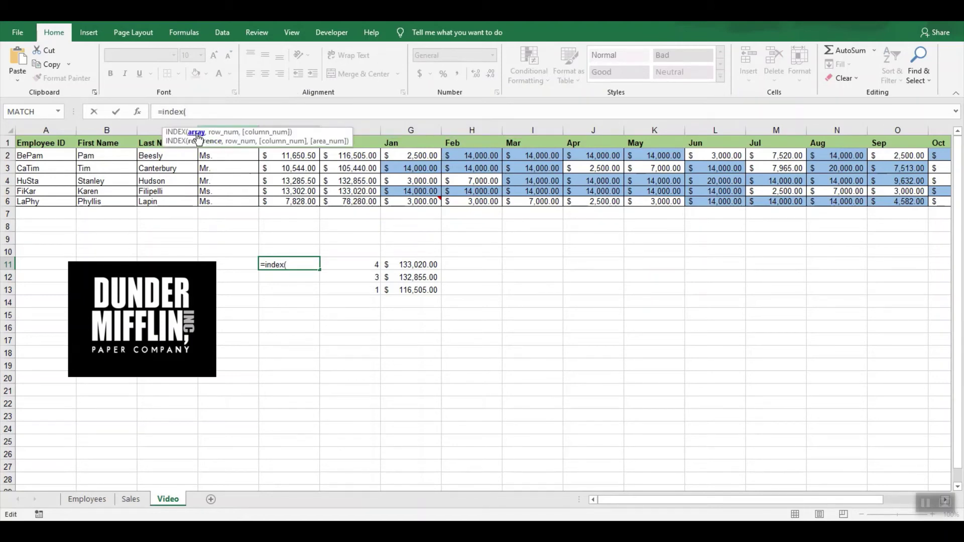
pyautogui.moveTo(115, 156); pyautogui.dragTo(109, 202)
pyautogui.write(',')
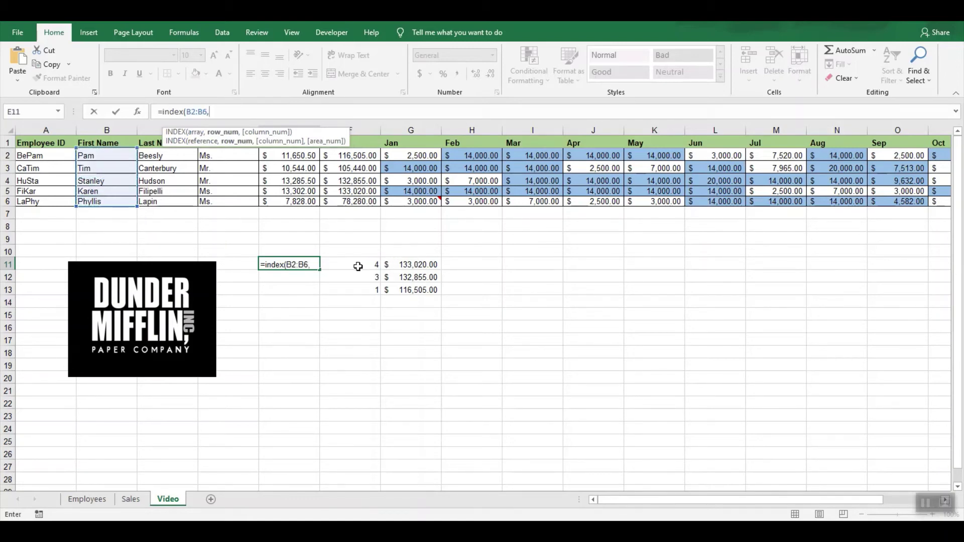
pyautogui.click(358, 266)
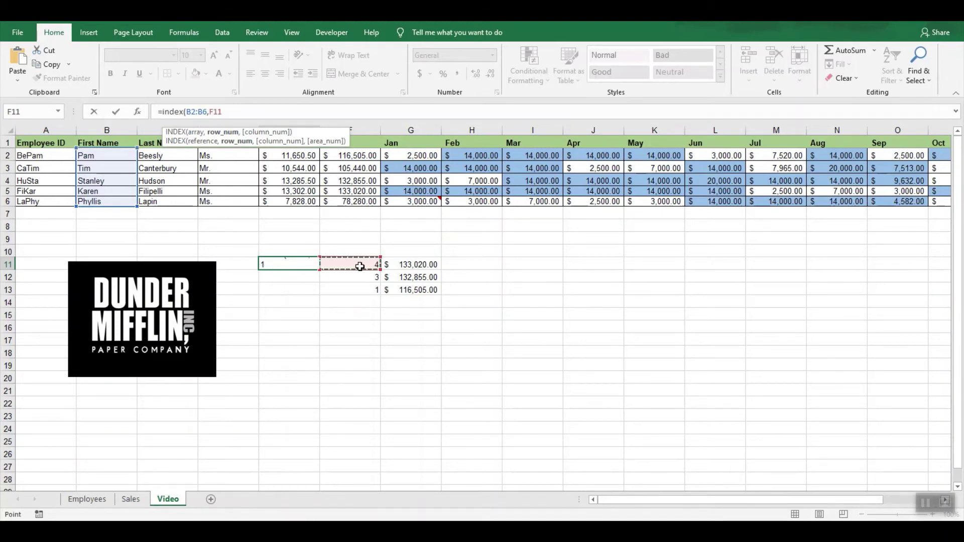
pyautogui.write(',')
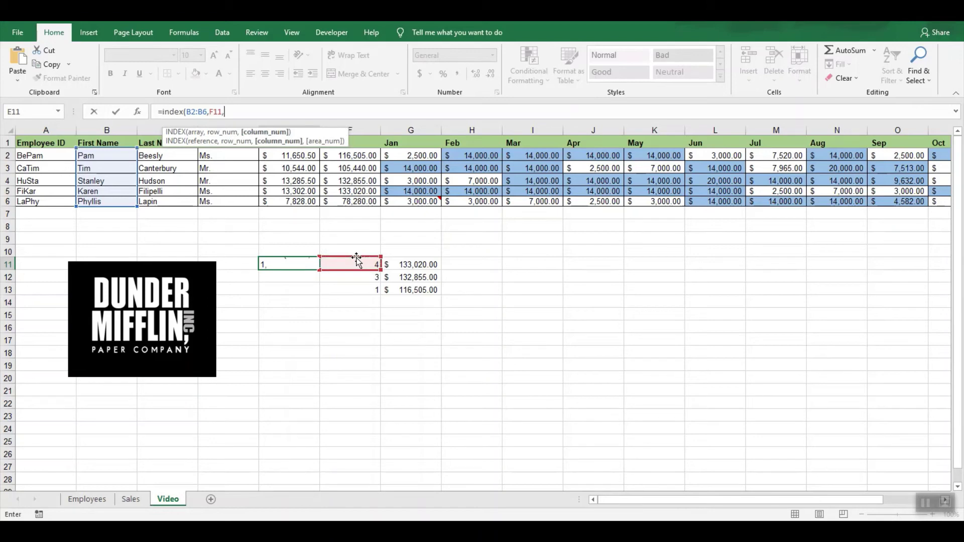
pyautogui.press('BackSpace')
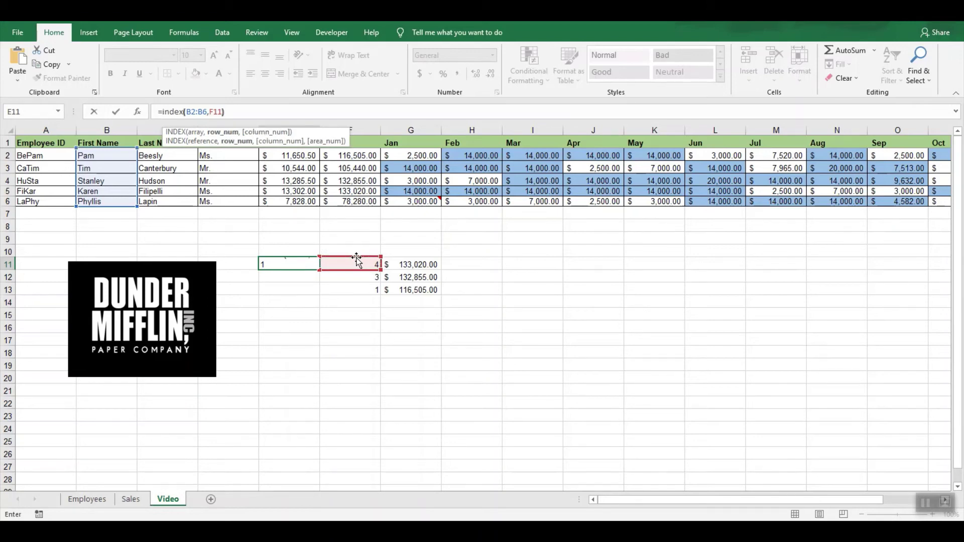
pyautogui.press('Return')
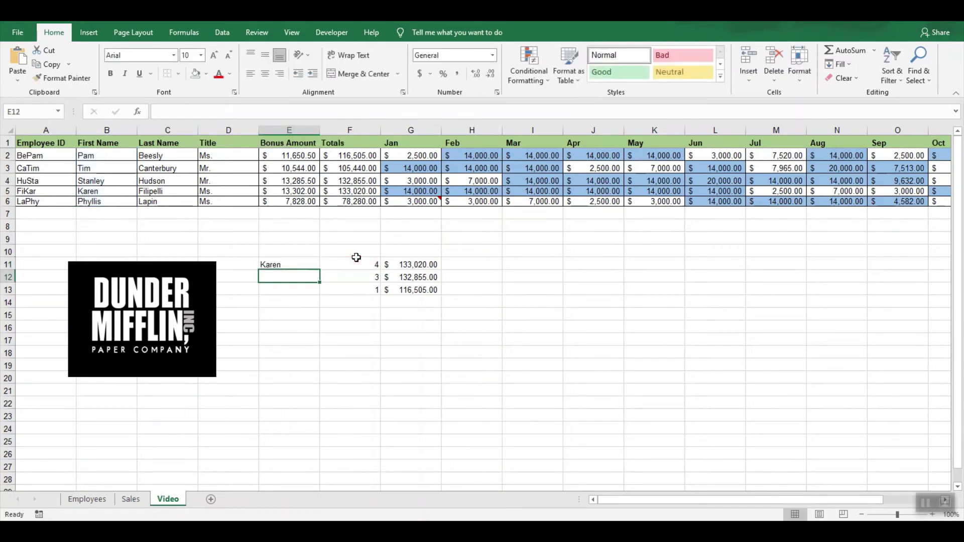
# - Lock E11's name range so it reads =INDEX($B$2:$B$6,F11)
pyautogui.click(286, 265)
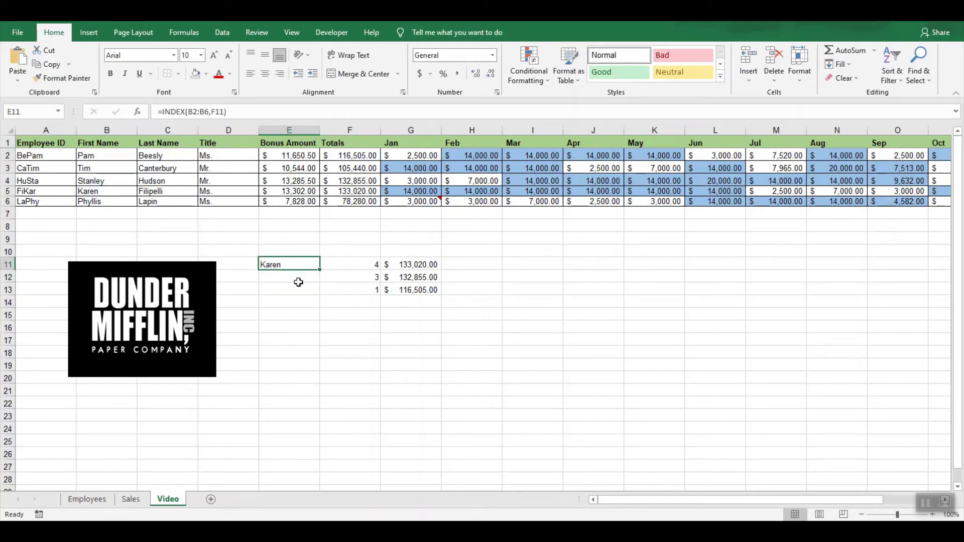
pyautogui.click(189, 111)
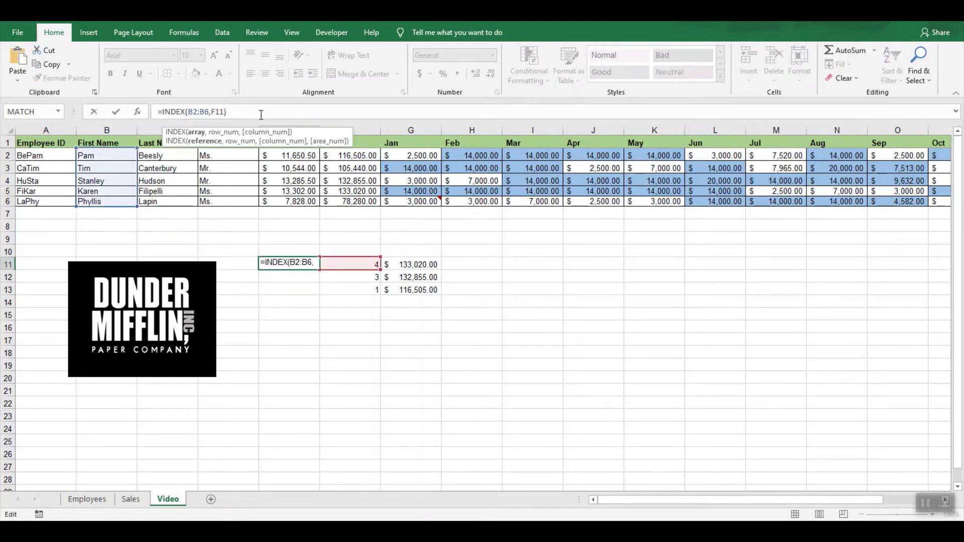
pyautogui.write('$')
pyautogui.press('Right')
pyautogui.write('$')
pyautogui.press('Right')
pyautogui.press('Right')
pyautogui.write('$')
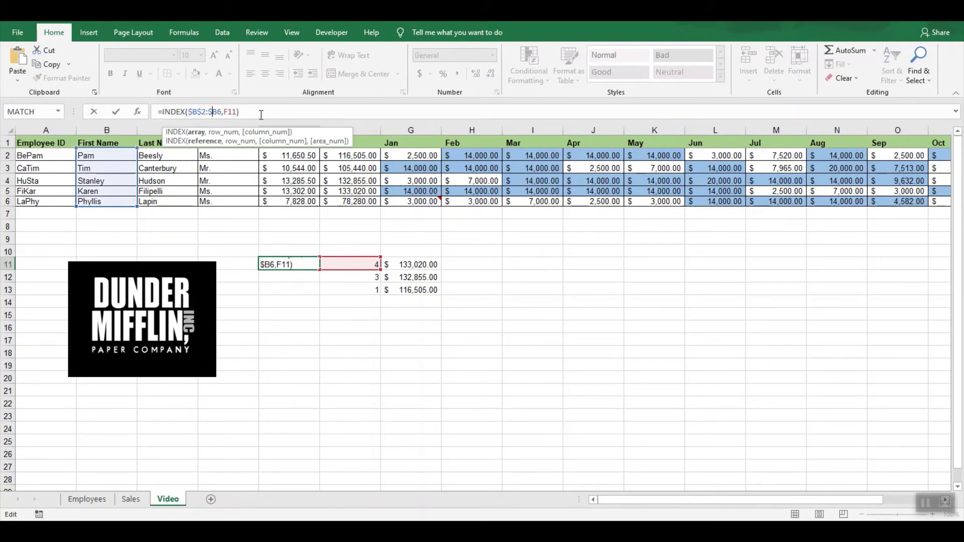
pyautogui.press('Right')
pyautogui.write('$')
pyautogui.press('Return')
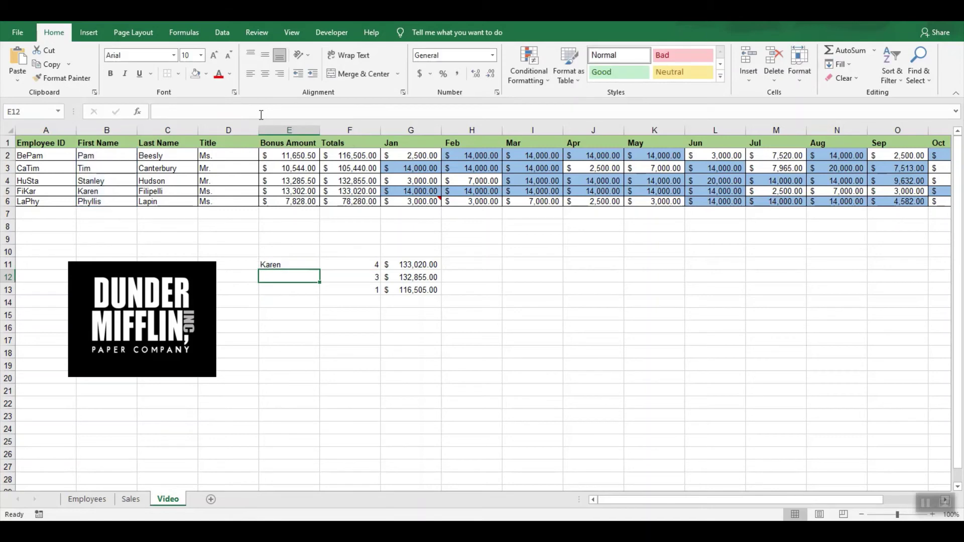
# - Fill E11's INDEX formula down to E13 to list Karen, Stanley and Pam
pyautogui.click(303, 262)
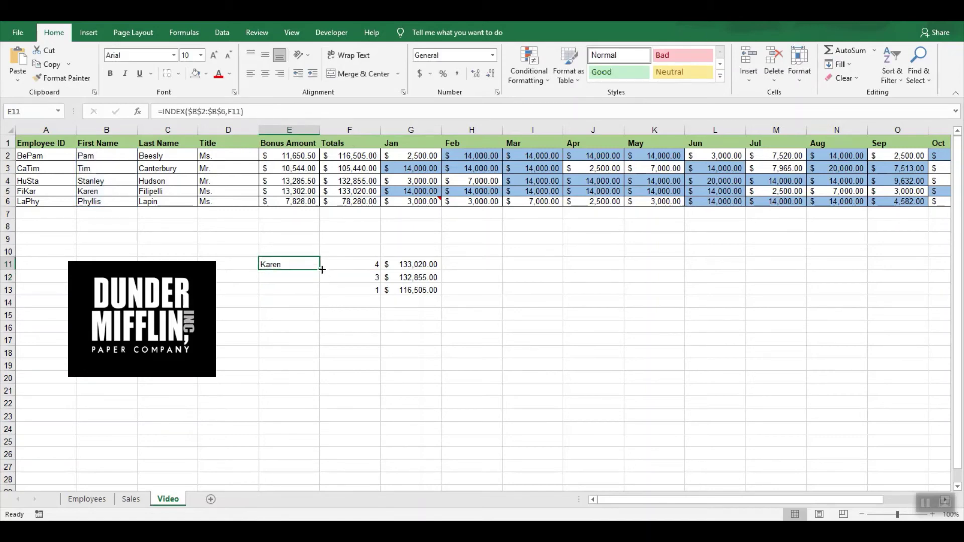
pyautogui.moveTo(322, 269); pyautogui.dragTo(321, 306)
pyautogui.click(290, 312)
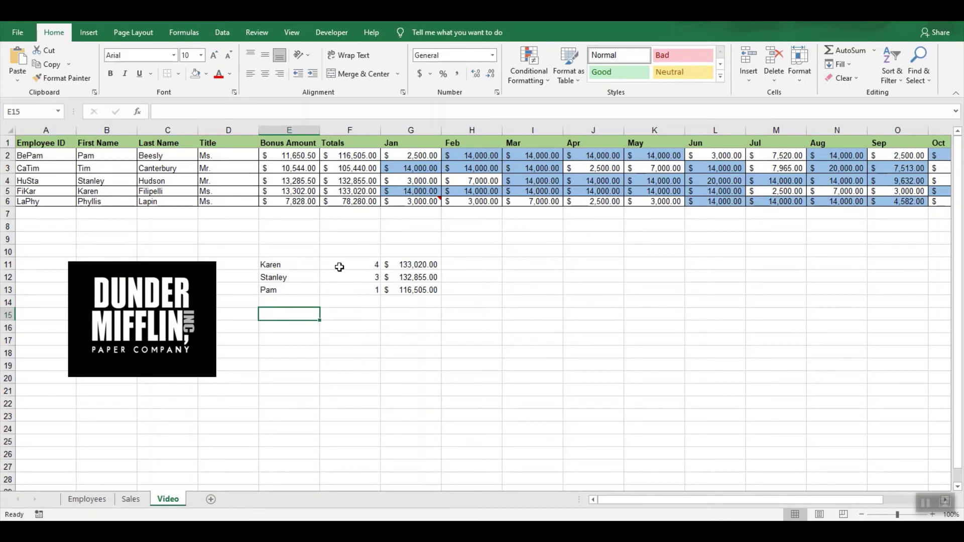
# - Wrap F11's MATCH as =INDEX($B$2:$B$6,MATCH(G11,$F$2:$F$6,0))
pyautogui.click(339, 268)
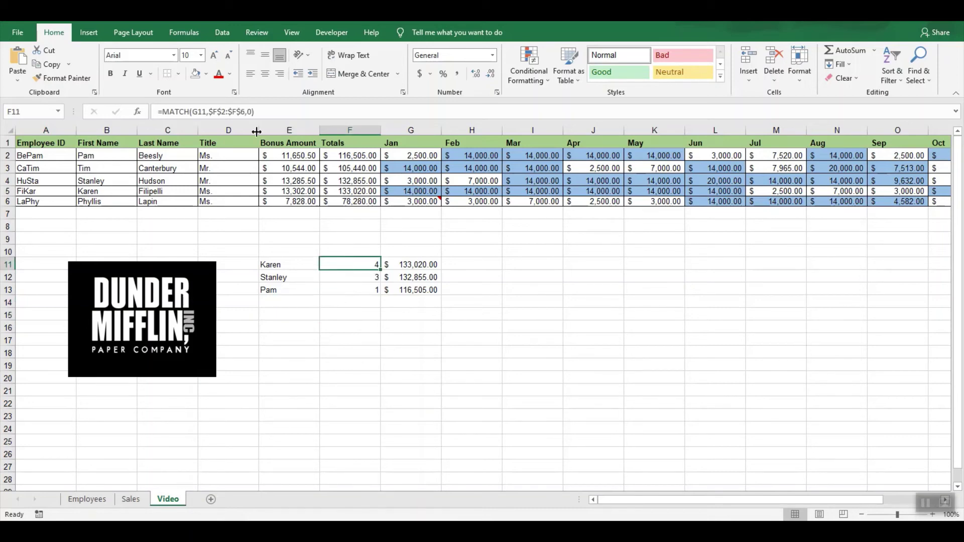
pyautogui.click(323, 110)
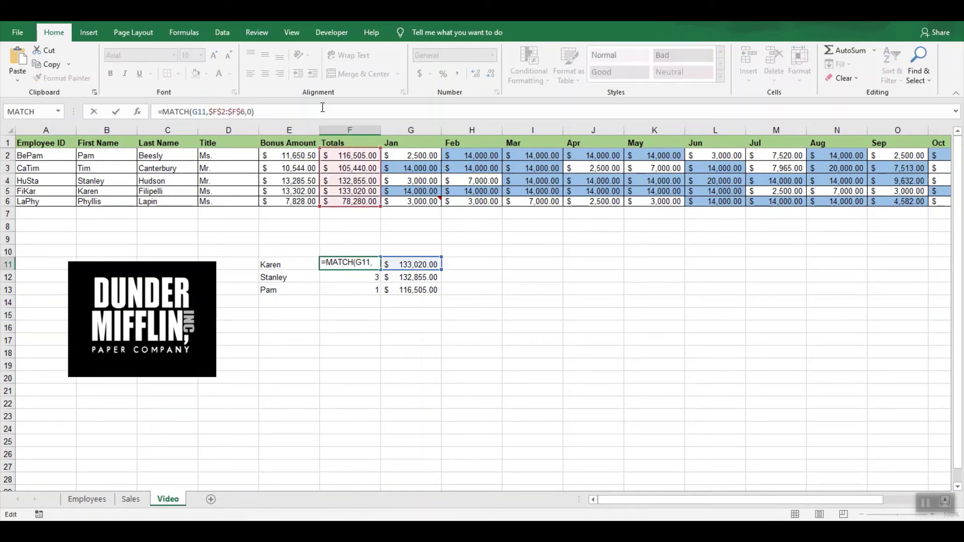
pyautogui.write('index(')
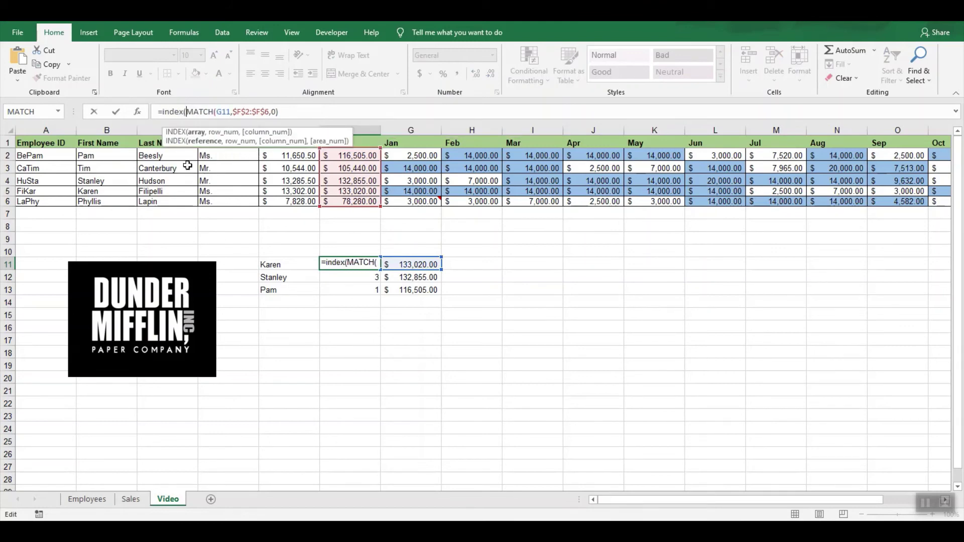
pyautogui.moveTo(126, 154); pyautogui.dragTo(126, 201)
pyautogui.click(189, 111)
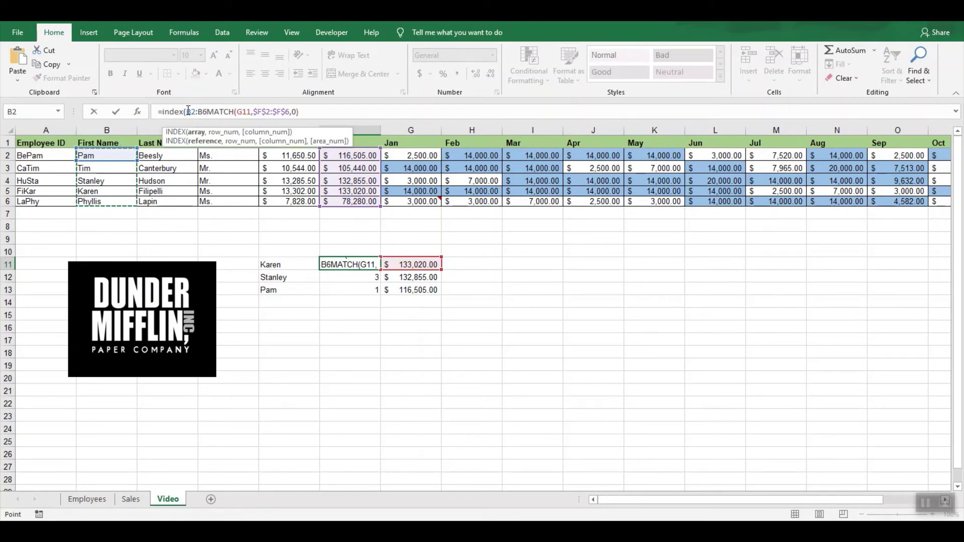
pyautogui.write('$B')
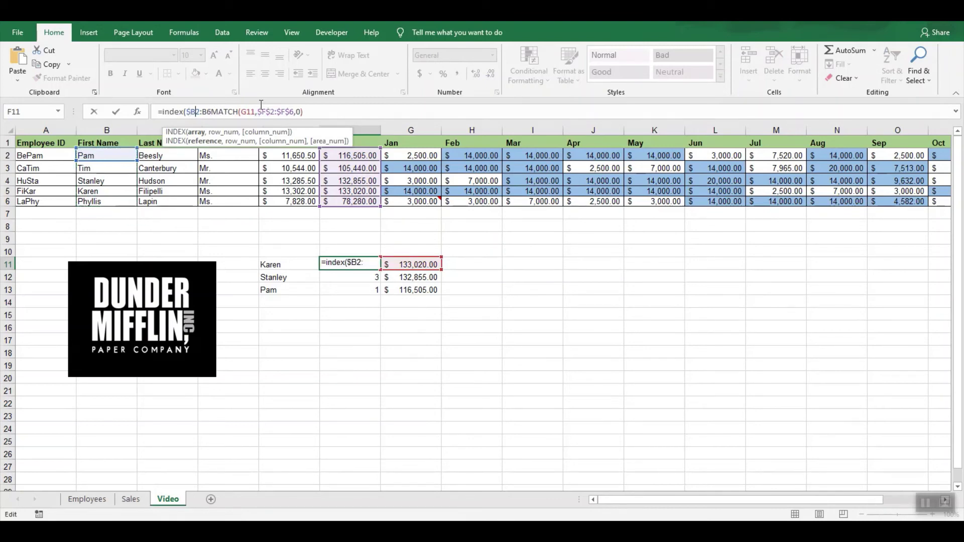
pyautogui.write('$')
pyautogui.press('Right')
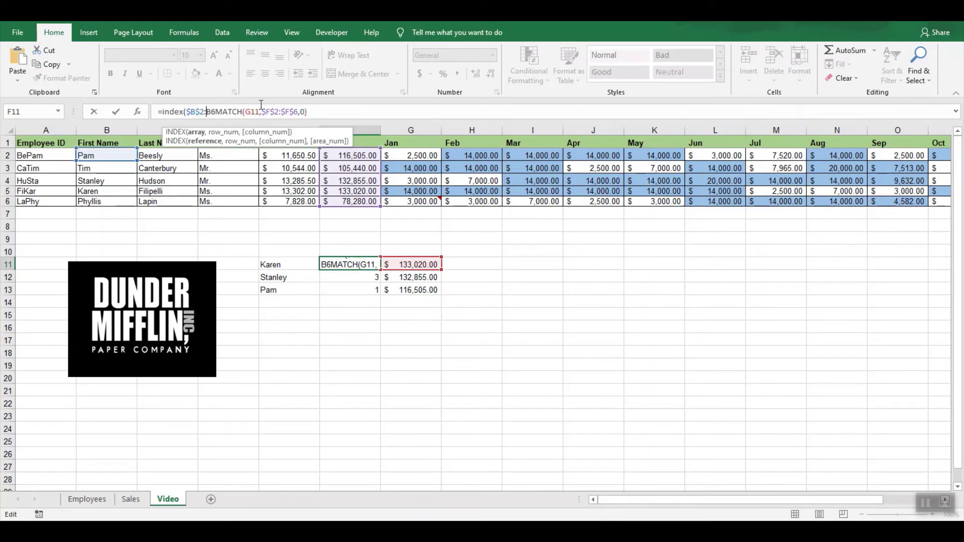
pyautogui.write('$')
pyautogui.press('Right')
pyautogui.write('$6')
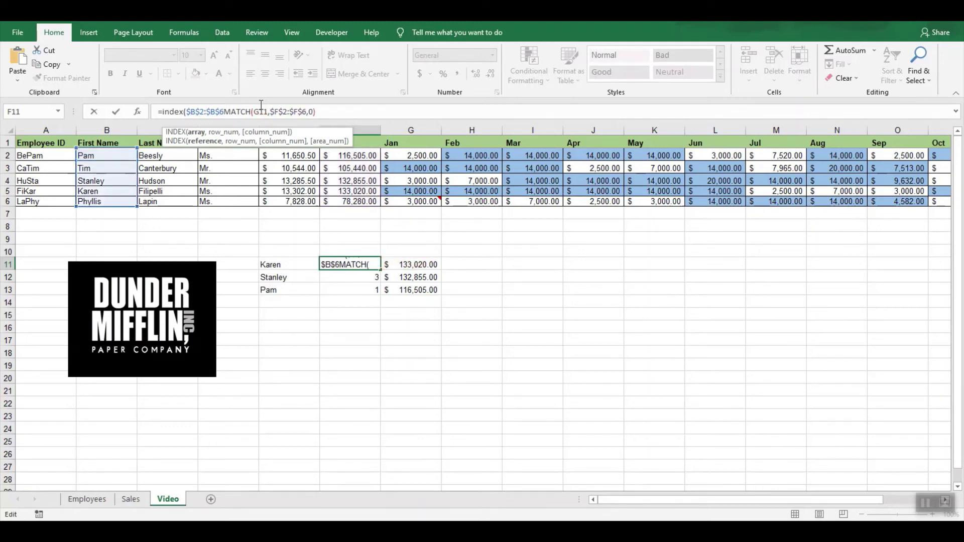
pyautogui.write(',')
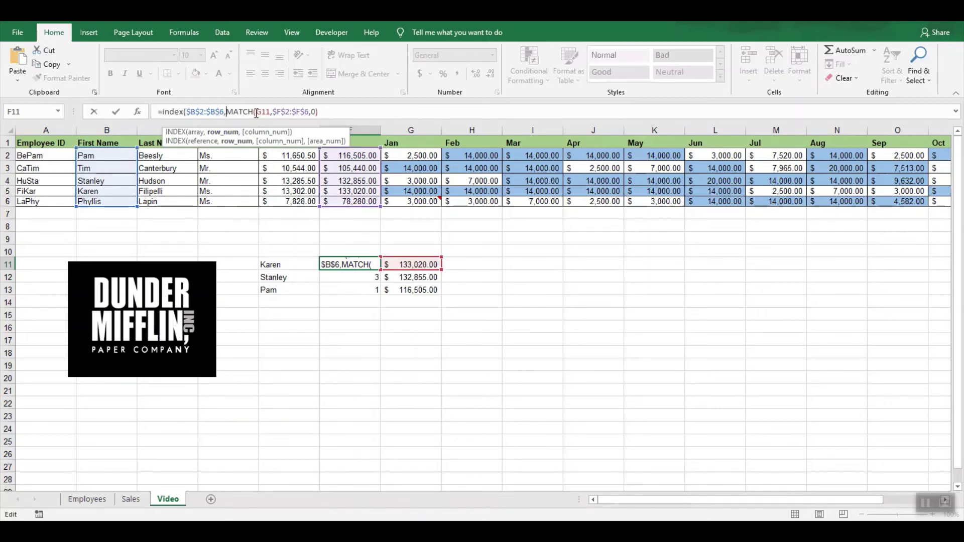
pyautogui.click(347, 112)
pyautogui.write(')')
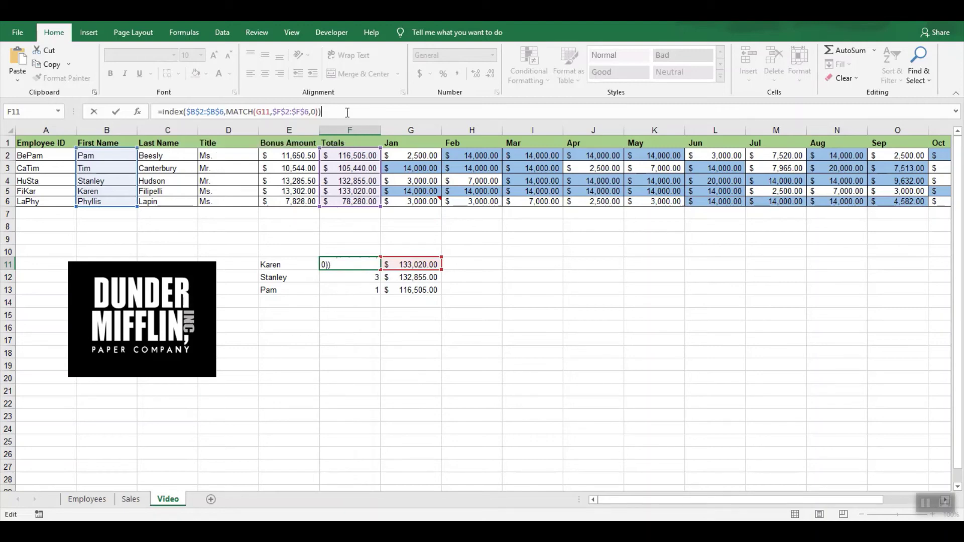
pyautogui.press('Return')
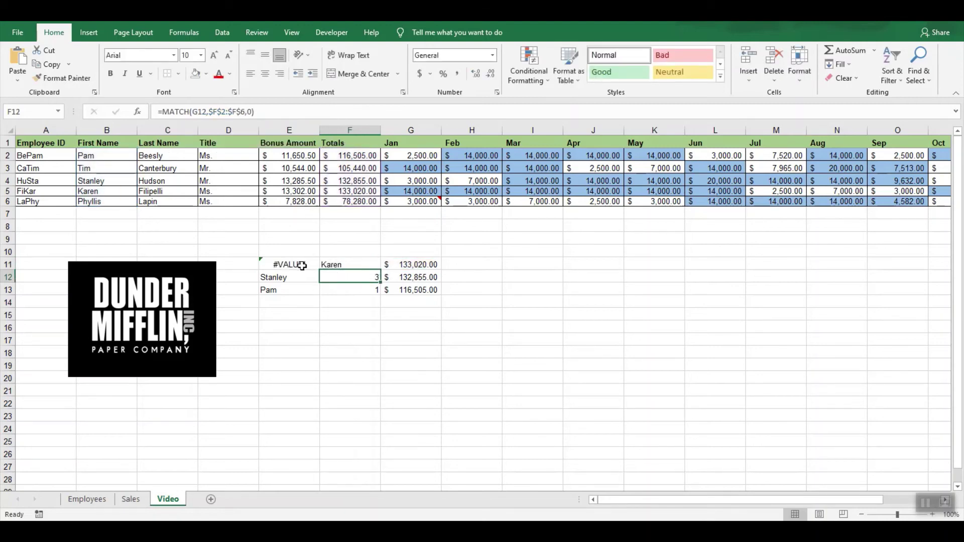
# - Delete the old name formulas in E11:E13
pyautogui.click(295, 265)
pyautogui.moveTo(295, 264); pyautogui.dragTo(290, 287)
pyautogui.press('Delete')
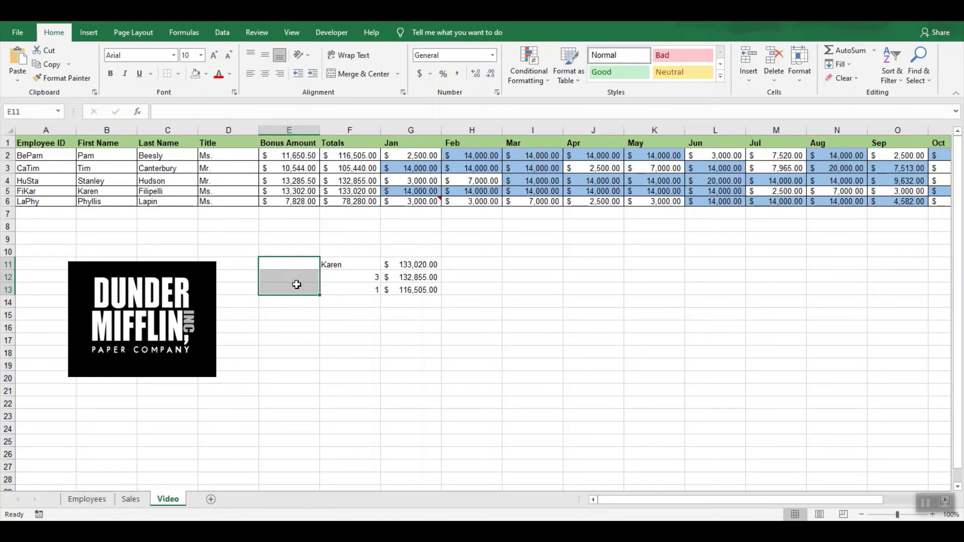
pyautogui.click(358, 285)
# - Fill the nested formula down to F13 to show Karen, Stanley and Pam
pyautogui.click(365, 263)
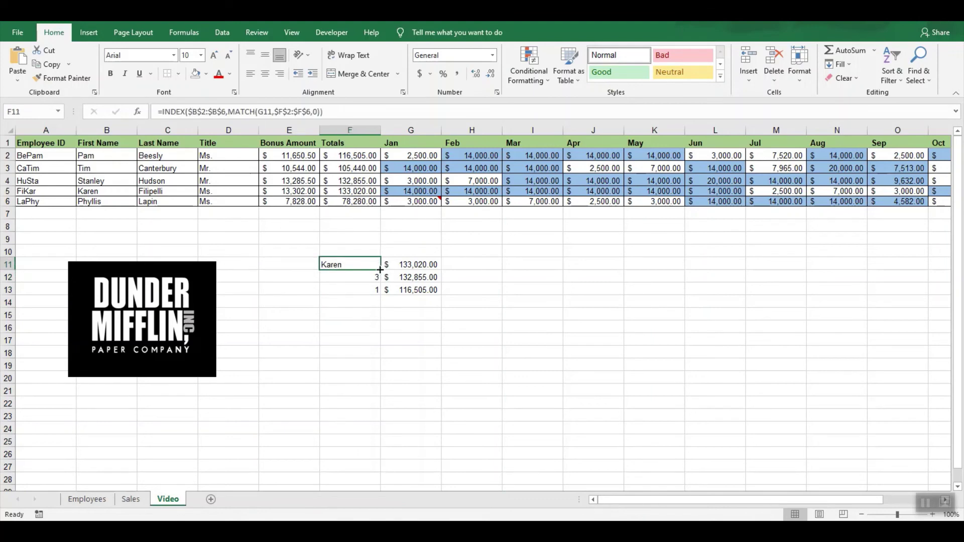
pyautogui.moveTo(380, 271); pyautogui.dragTo(381, 293)
pyautogui.click(395, 341)
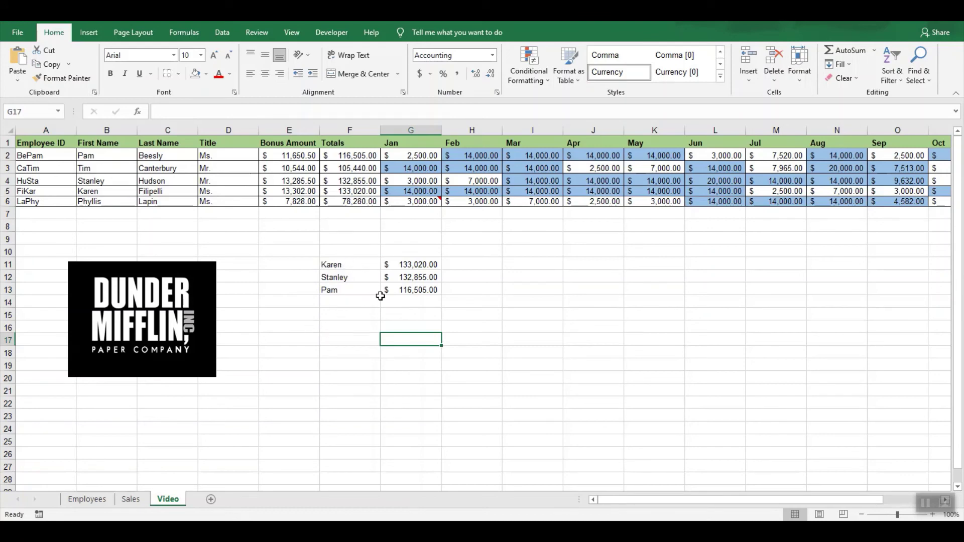
pyautogui.click(408, 265)
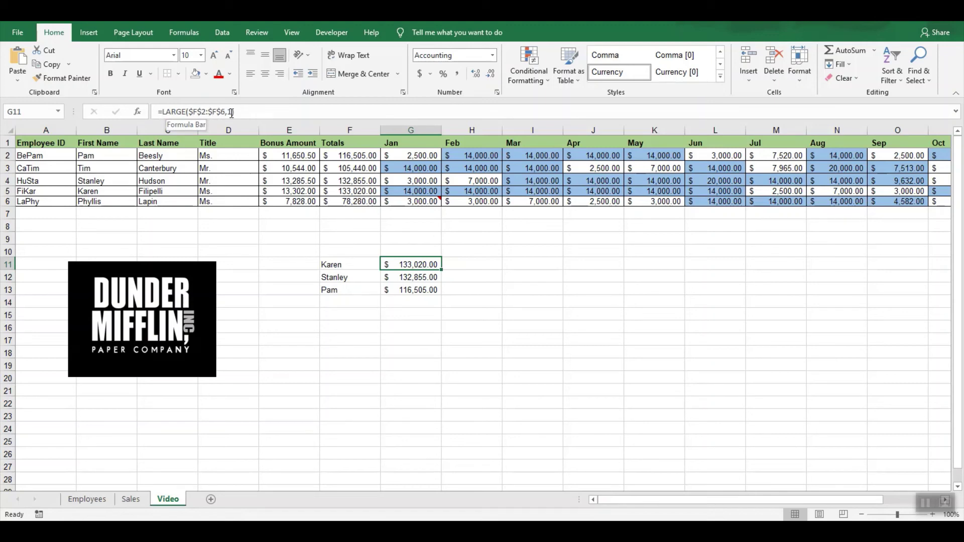
pyautogui.click(386, 276)
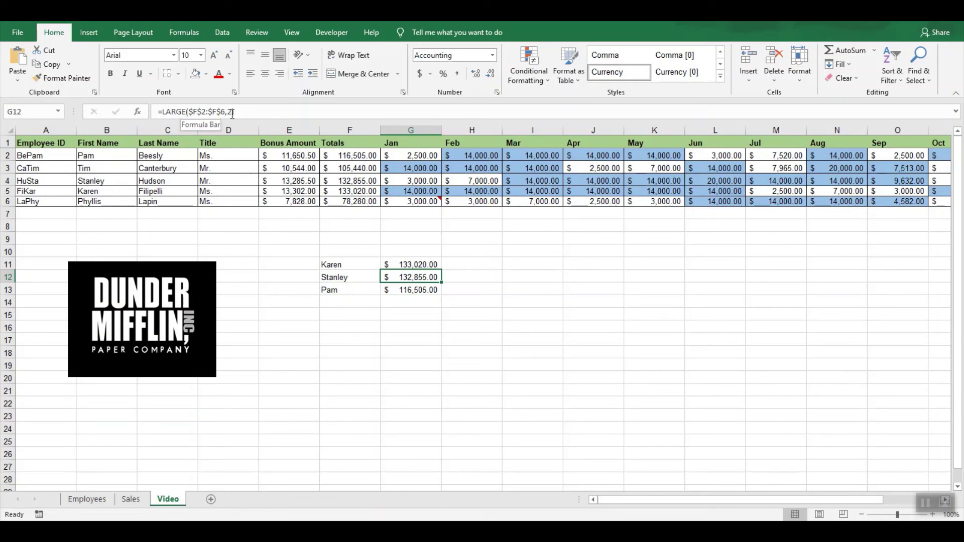
pyautogui.click(406, 291)
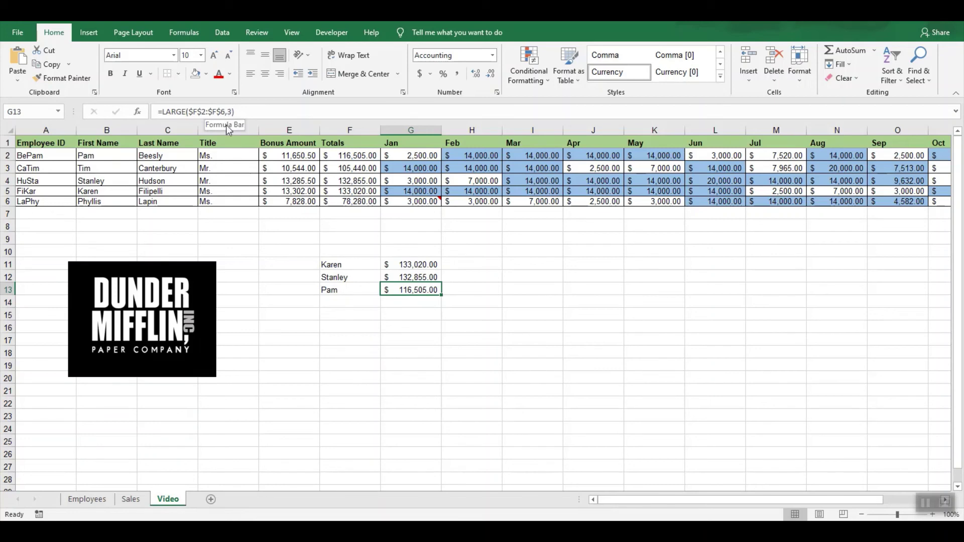
pyautogui.click(344, 265)
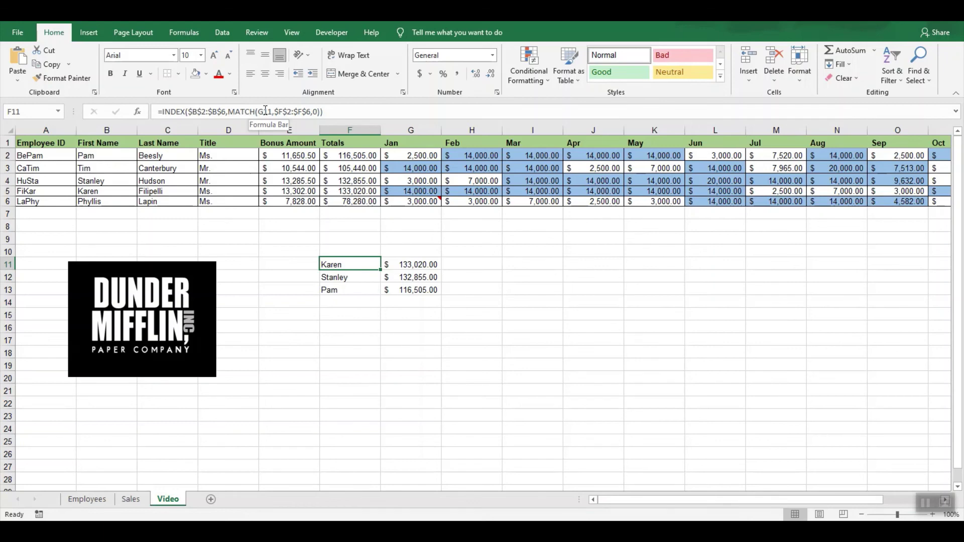
pyautogui.click(266, 111)
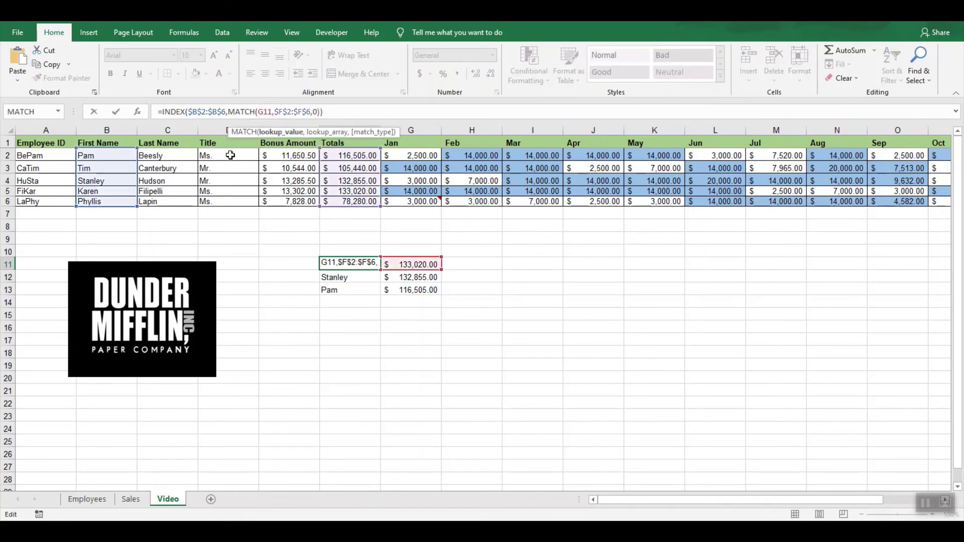
pyautogui.click(256, 118)
pyautogui.click(175, 113)
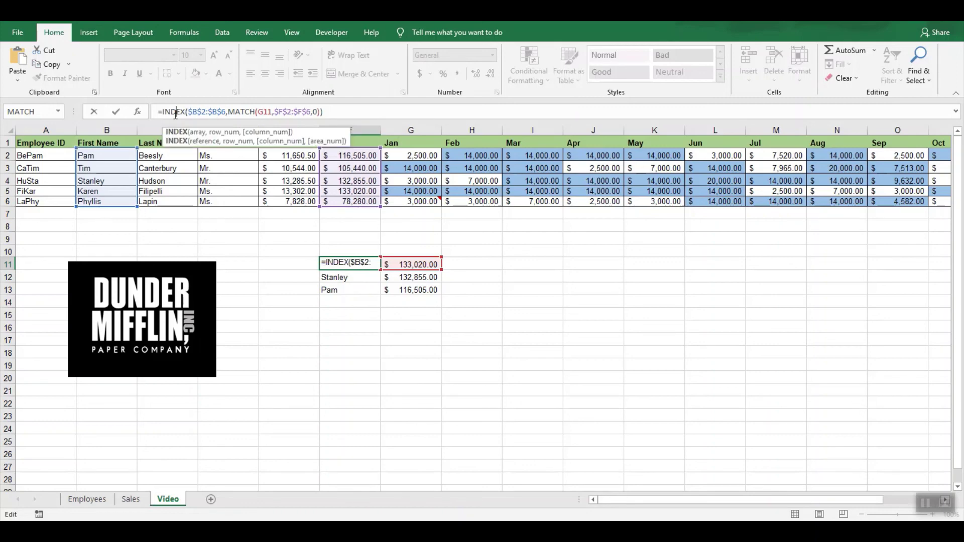